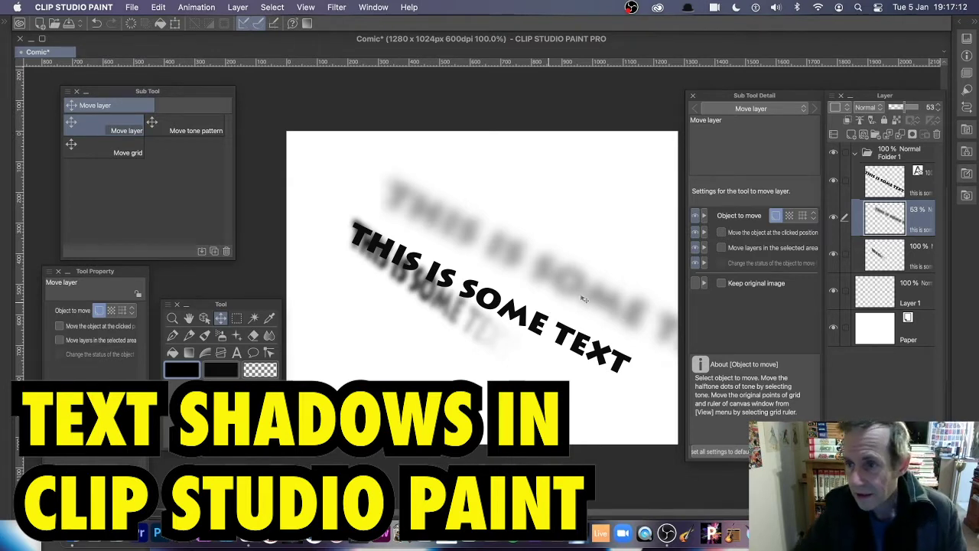
Delete the two blurred shadow layers beneath the text layer and move the remaining text slightly up on the canvas
click(895, 193)
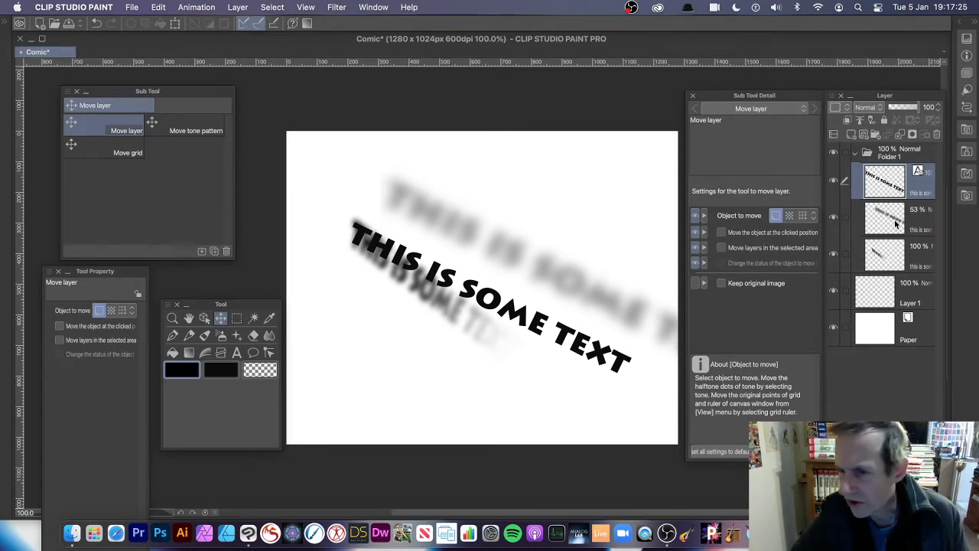
click(894, 218)
shift+click(891, 257)
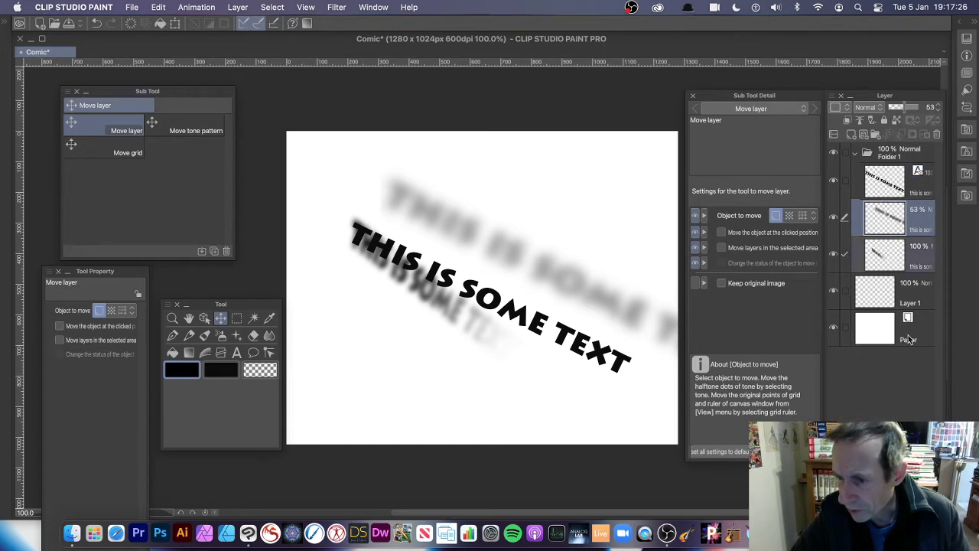
click(937, 135)
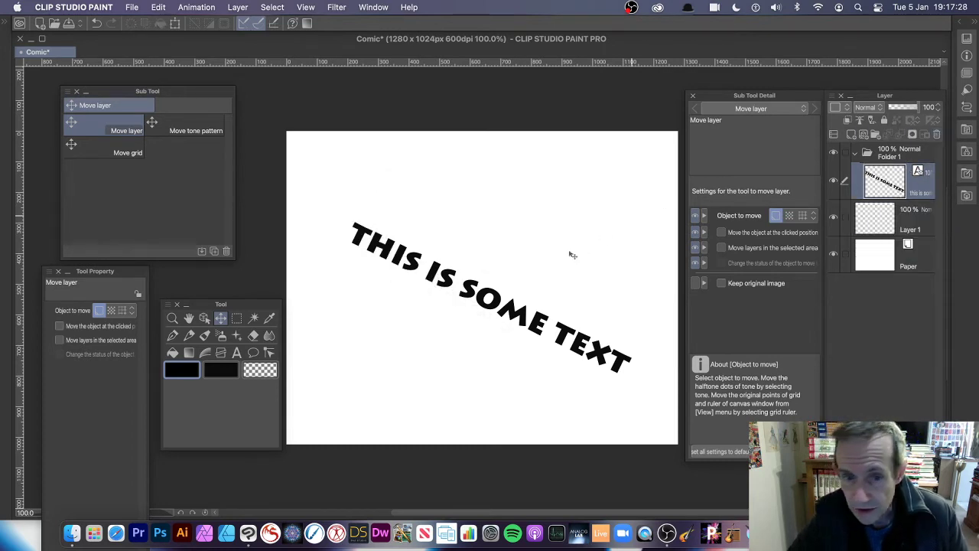
drag(397, 251, 395, 228)
Move the text layer out of Folder 1 to the top of the layer stack and delete the empty folder
click(890, 156)
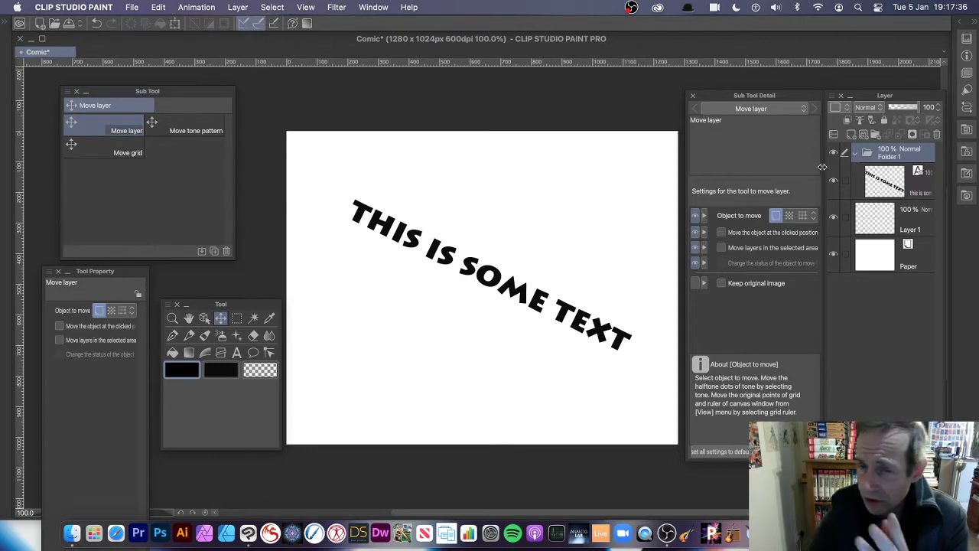
drag(879, 172, 881, 149)
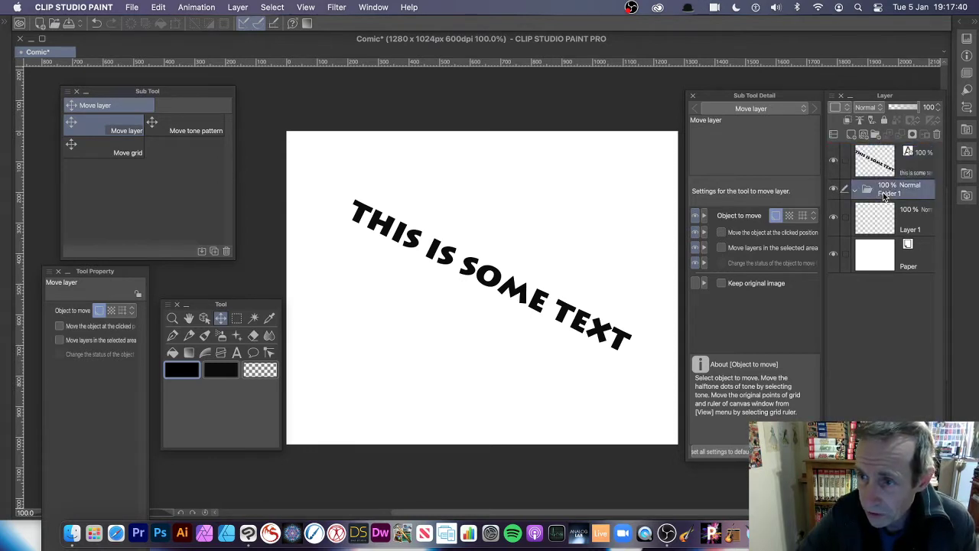
click(885, 192)
click(936, 135)
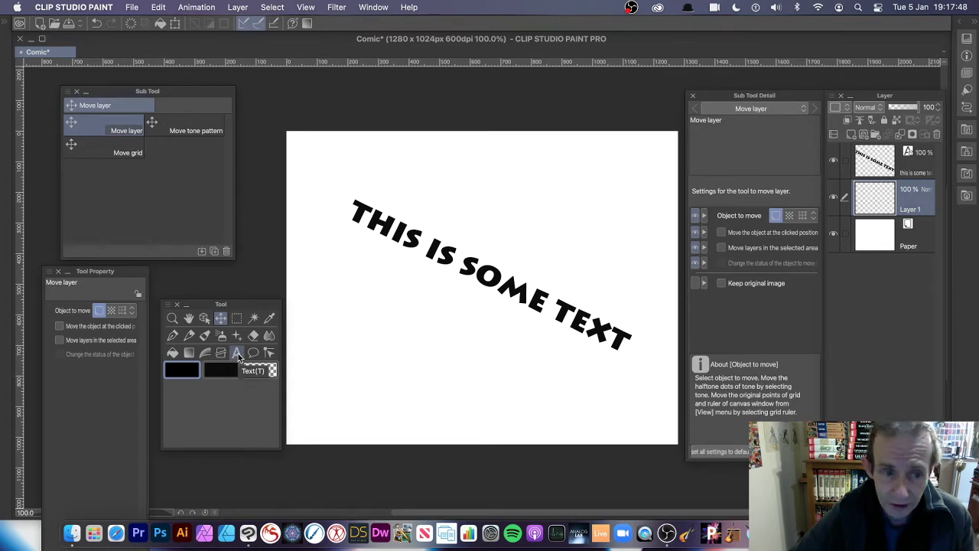
click(364, 11)
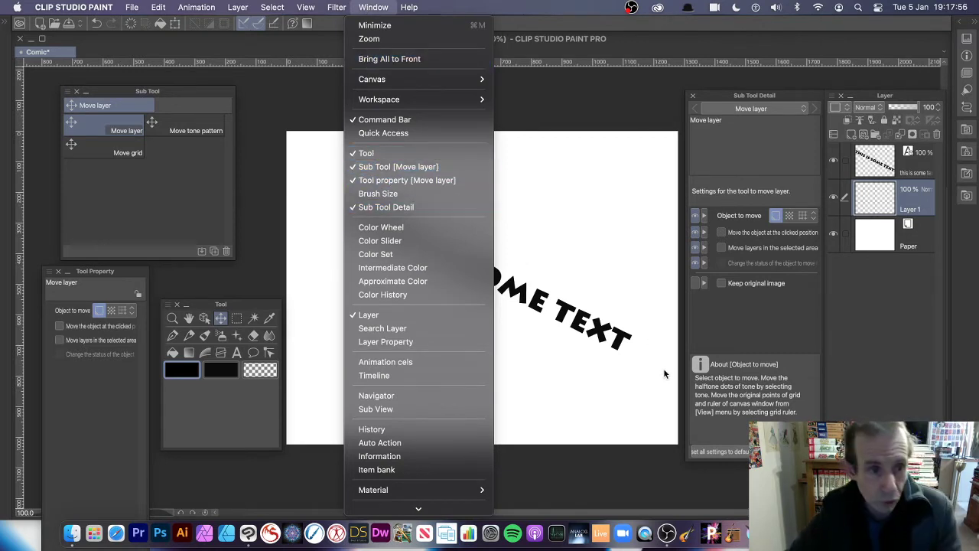
click(400, 319)
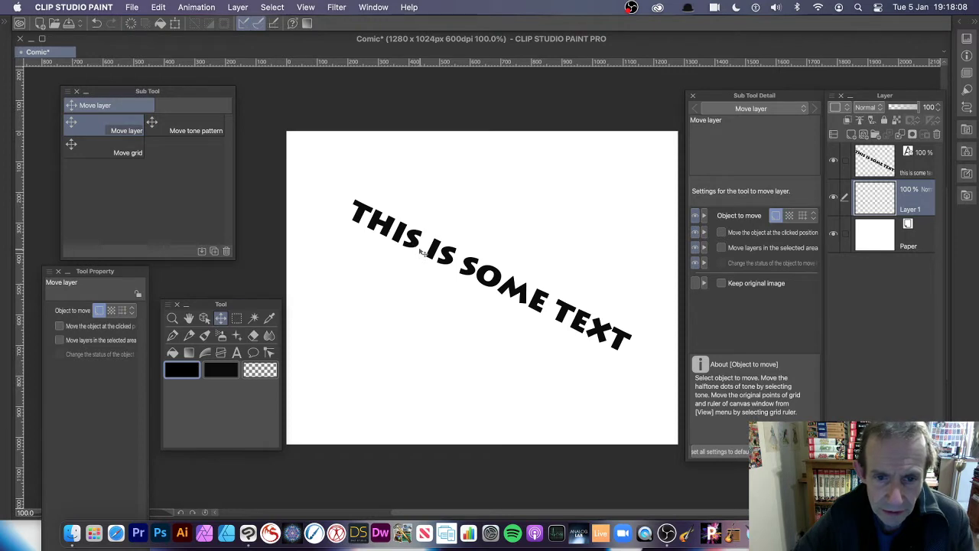
Duplicate the "this is some text" layer
click(877, 164)
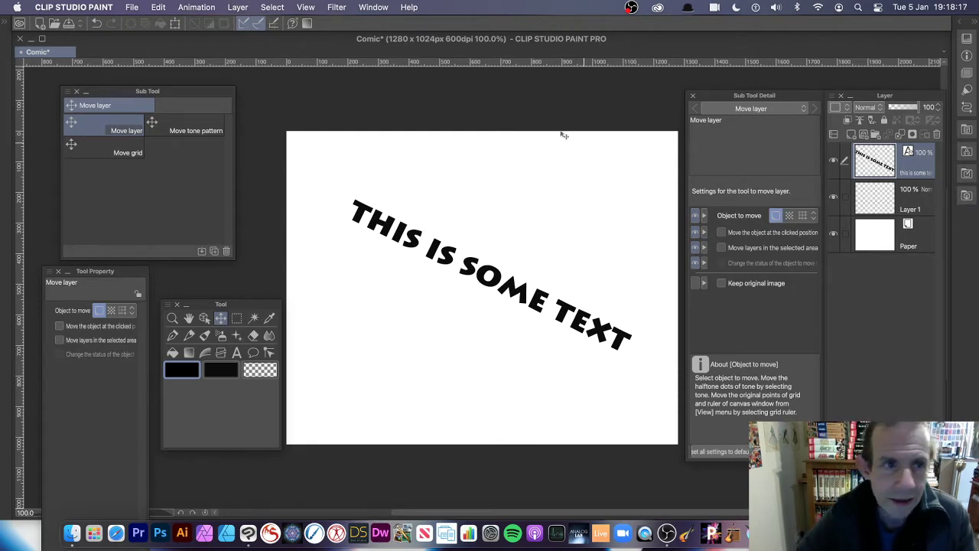
click(237, 7)
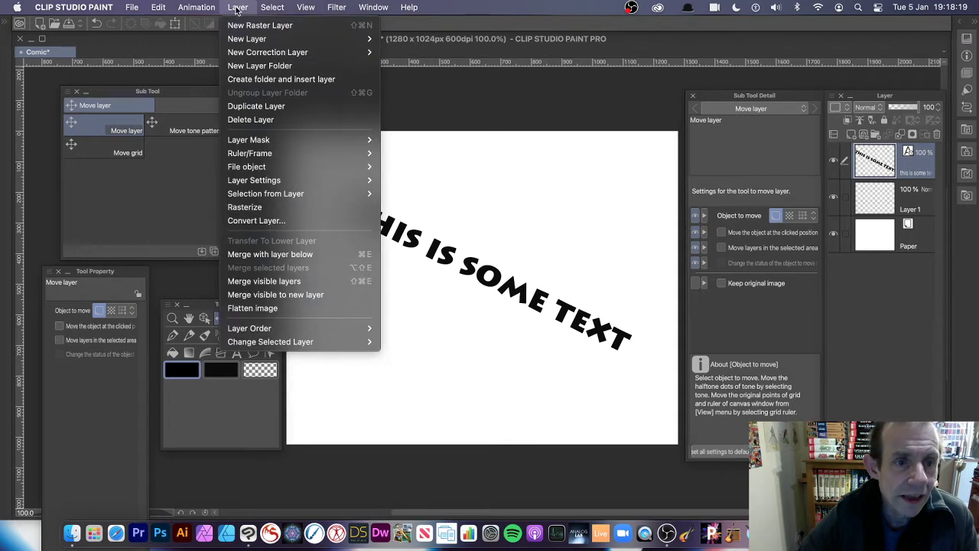
click(276, 112)
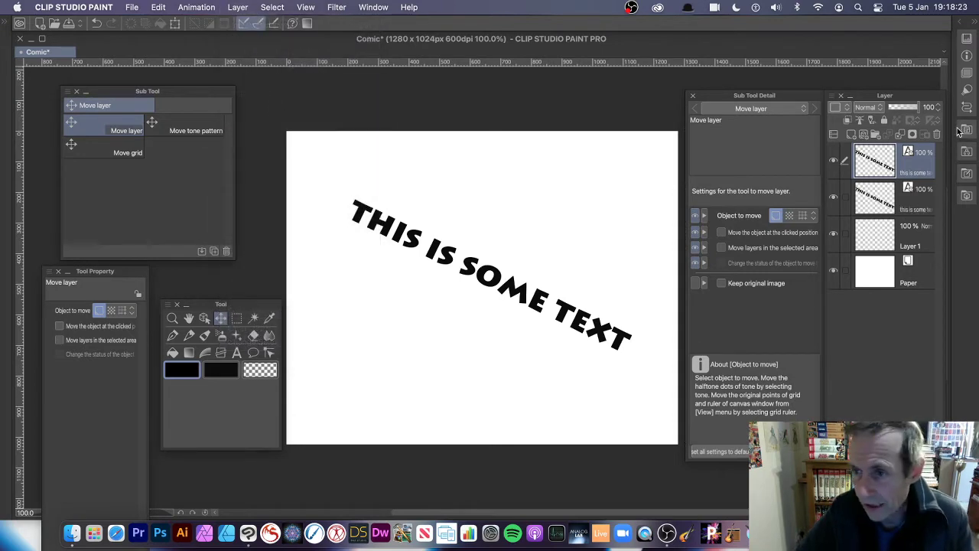
Rename the lower of the two text layers "shadow 1"
click(883, 204)
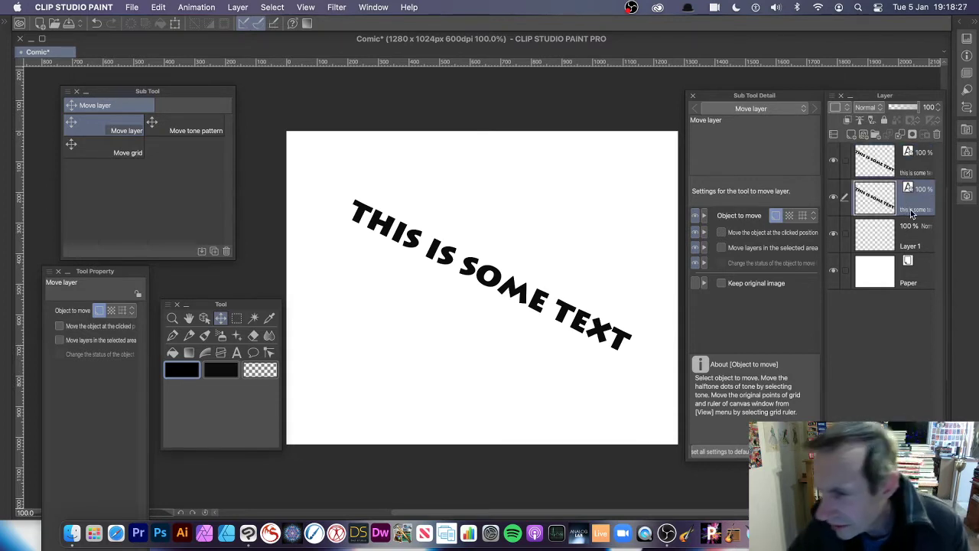
right_click(911, 215)
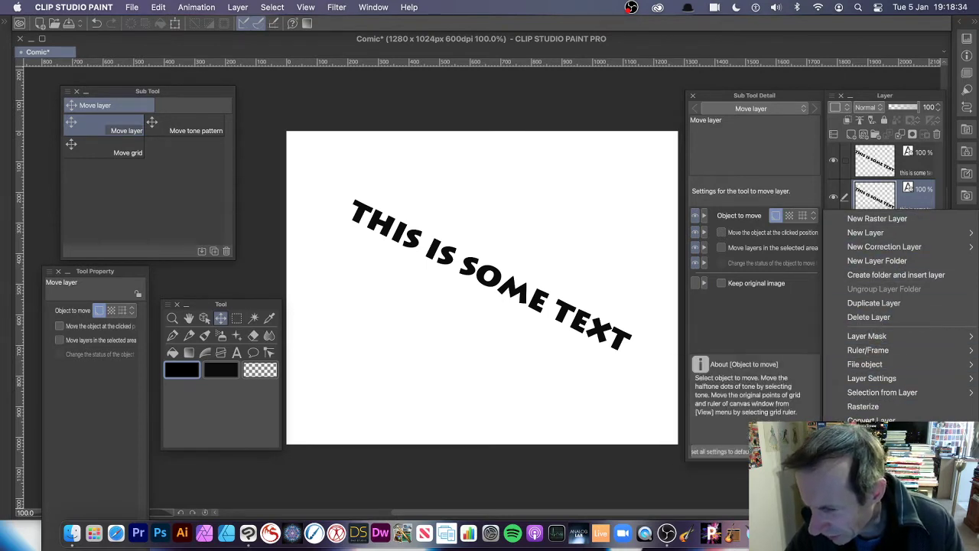
mouse_move(898, 381)
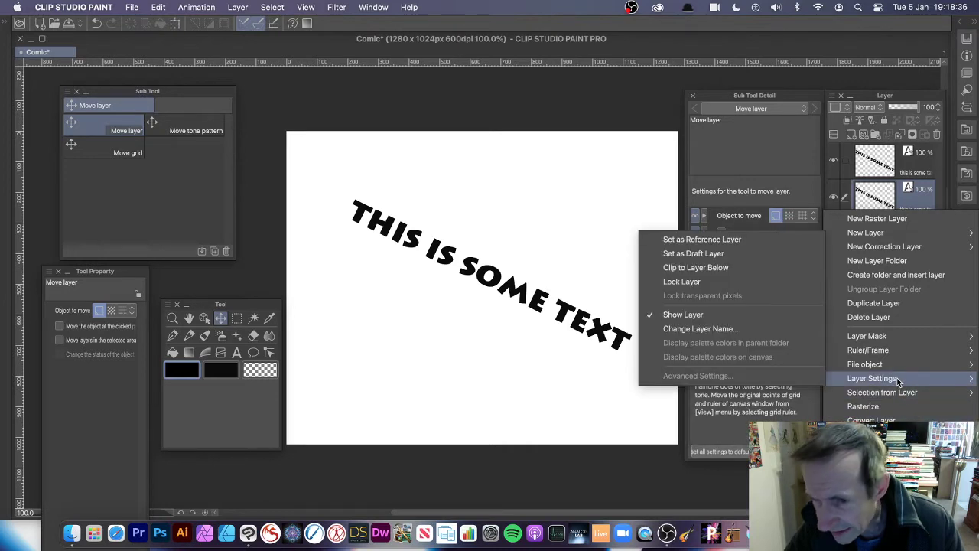
click(714, 328)
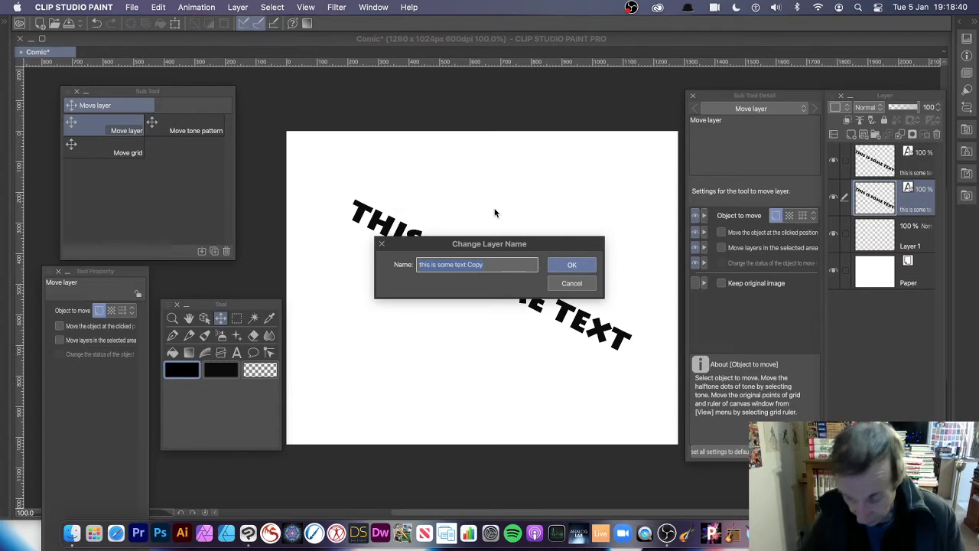
text(shadow)
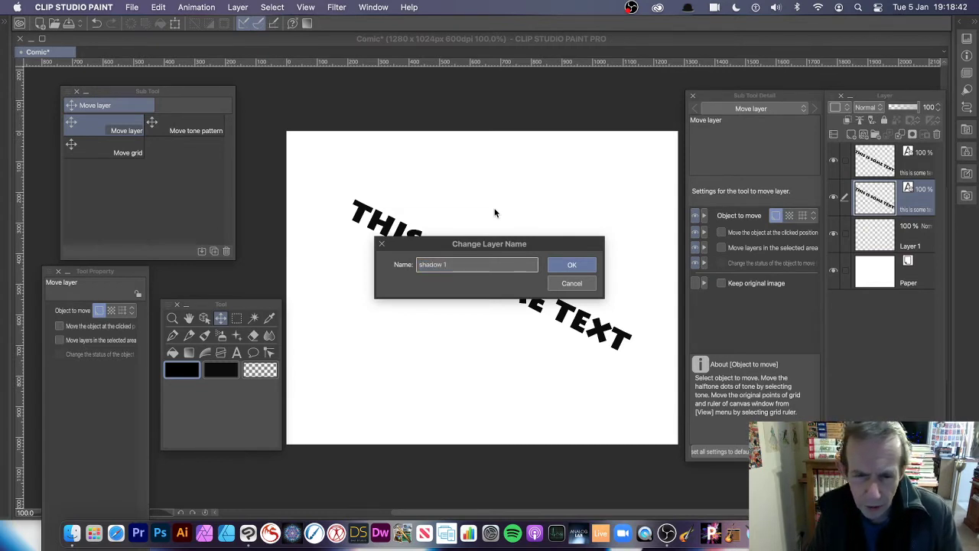
text( 1)
click(572, 265)
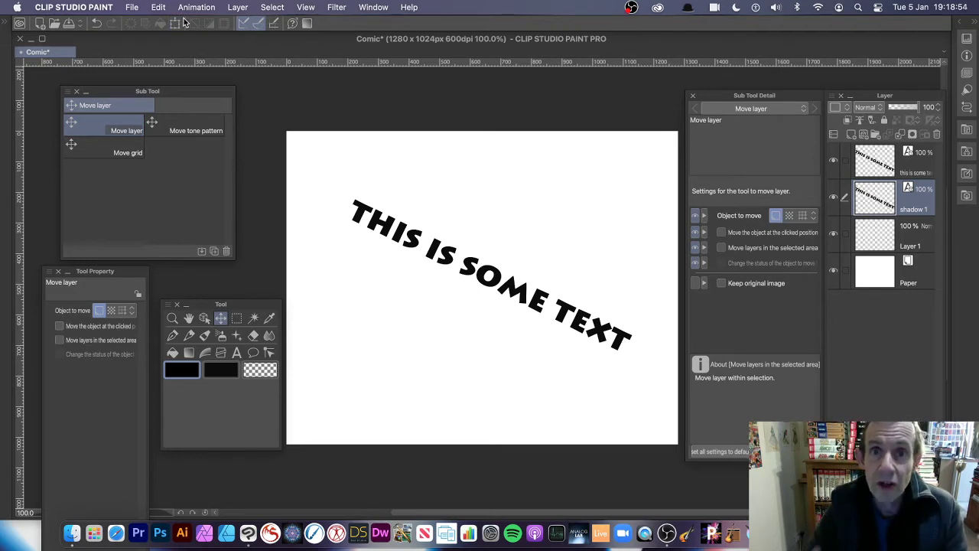
Duplicate the "shadow 1" layer
click(237, 8)
mouse_move(243, 52)
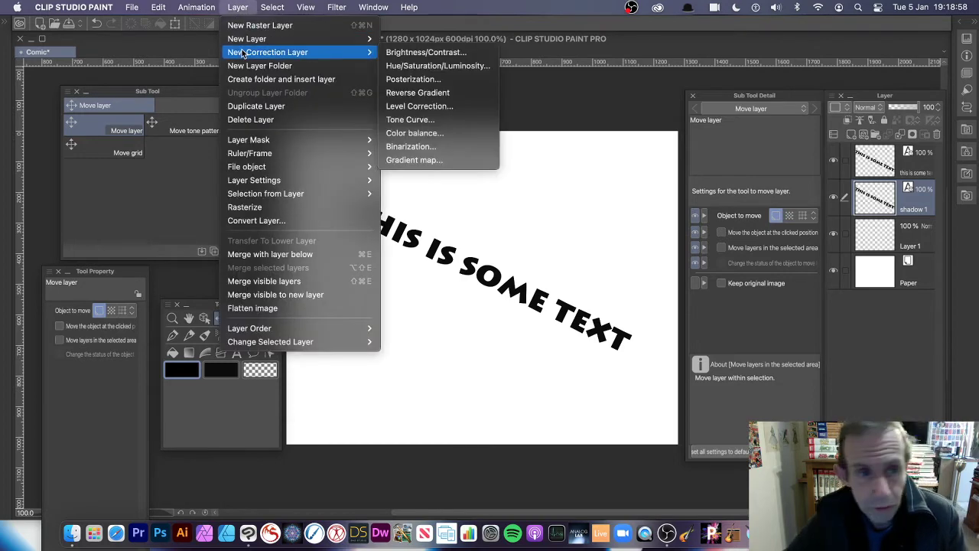
click(246, 105)
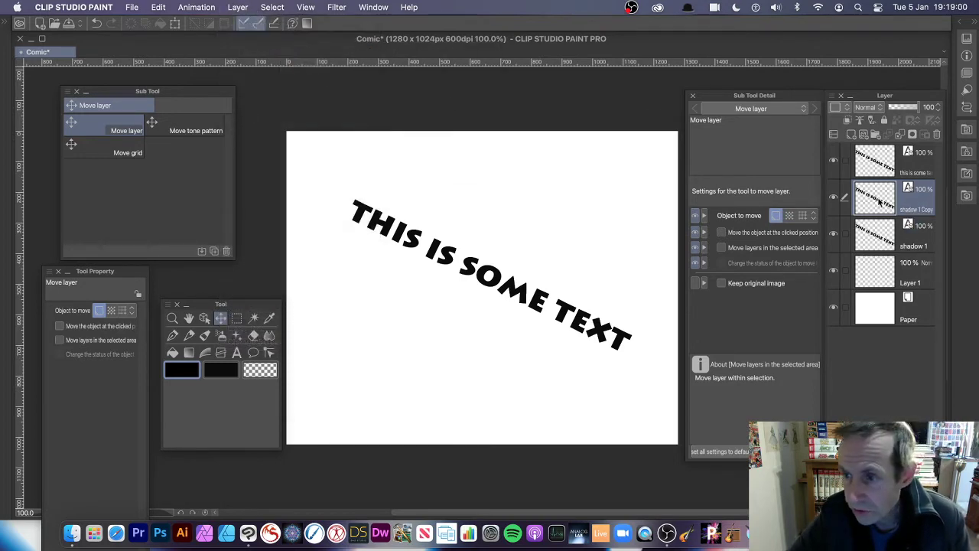
Rasterize the "shadow 1 Copy" layer
click(888, 234)
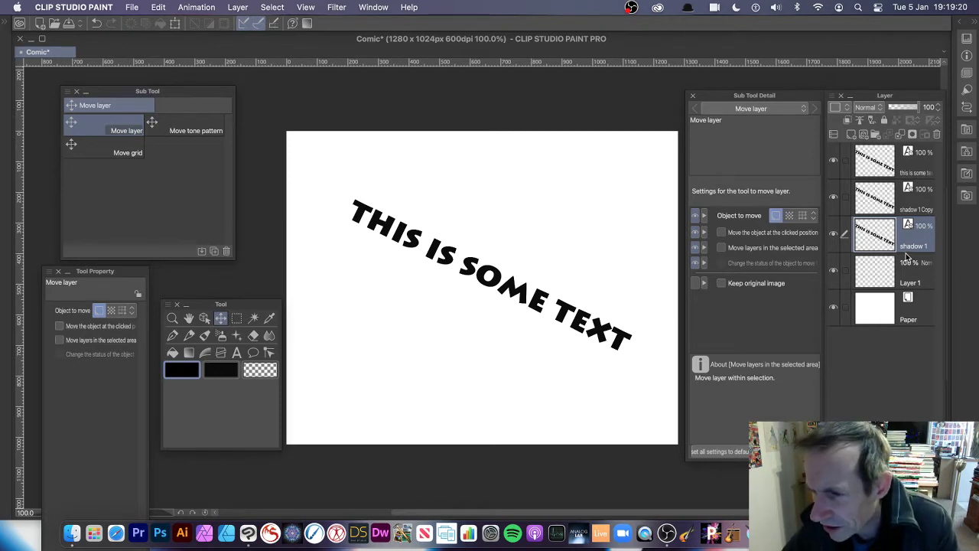
click(877, 203)
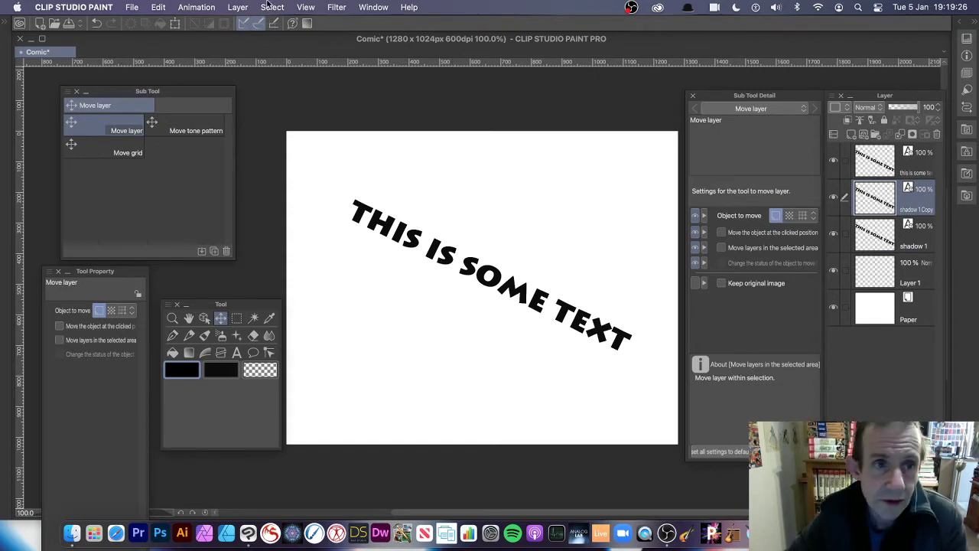
click(239, 7)
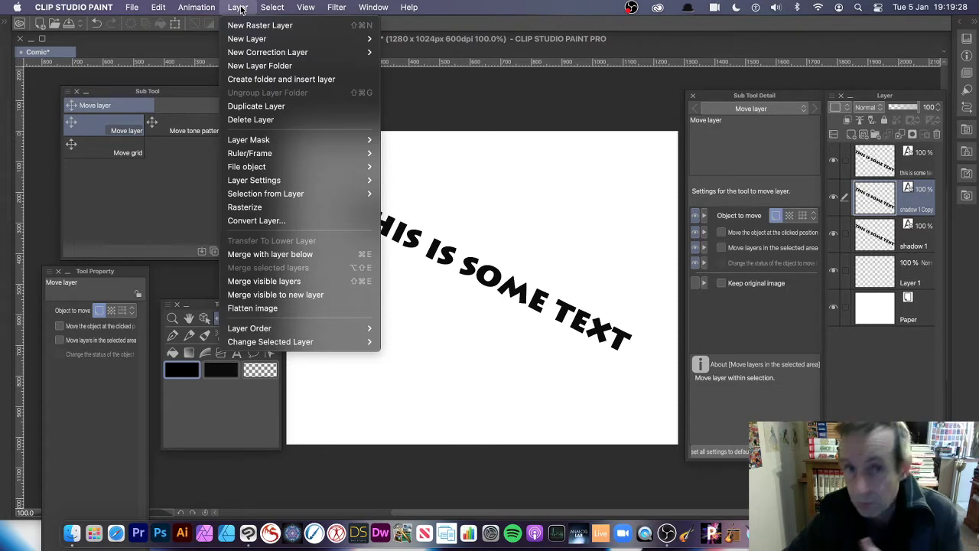
click(281, 205)
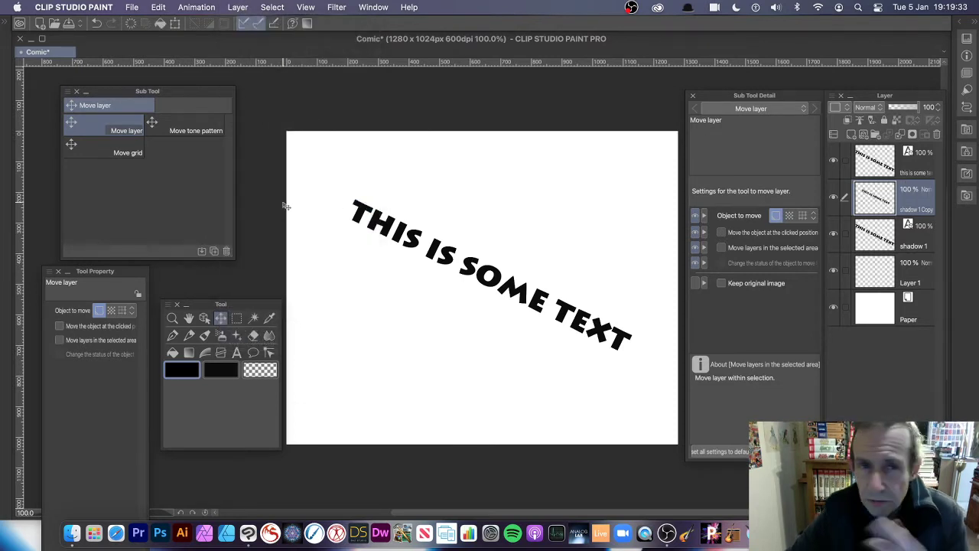
Try a Gaussian blur with strength 44.80 on the "shadow 1 Copy" layer and undo it
click(339, 8)
mouse_move(341, 26)
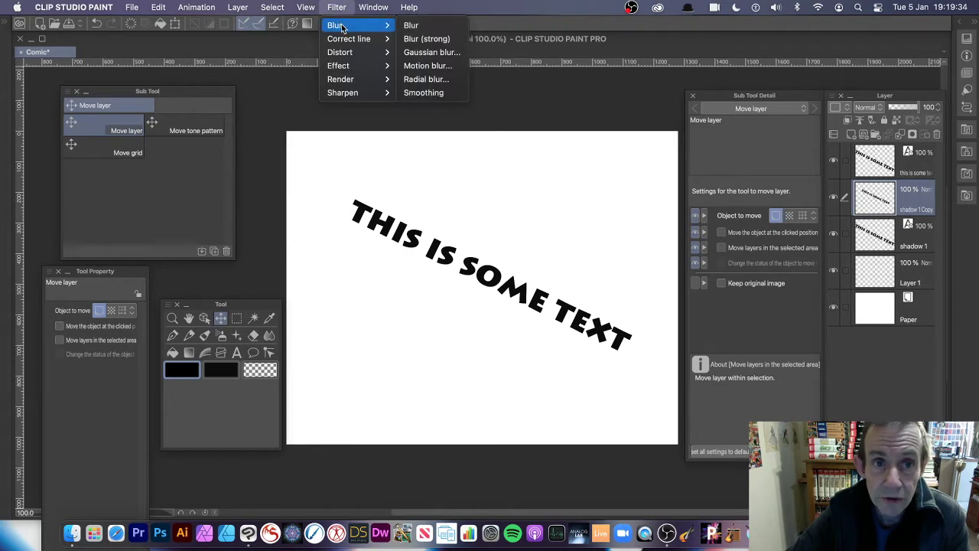
click(451, 51)
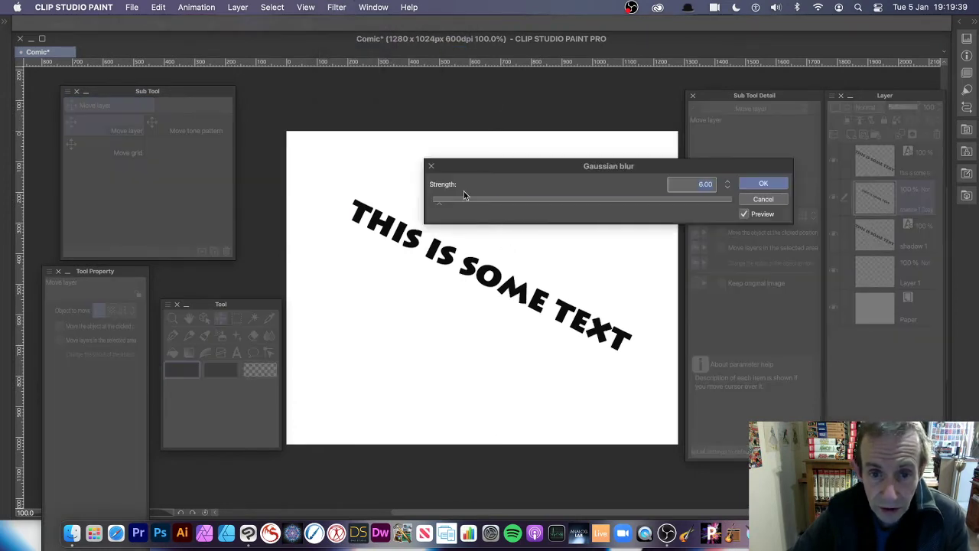
drag(471, 200, 498, 204)
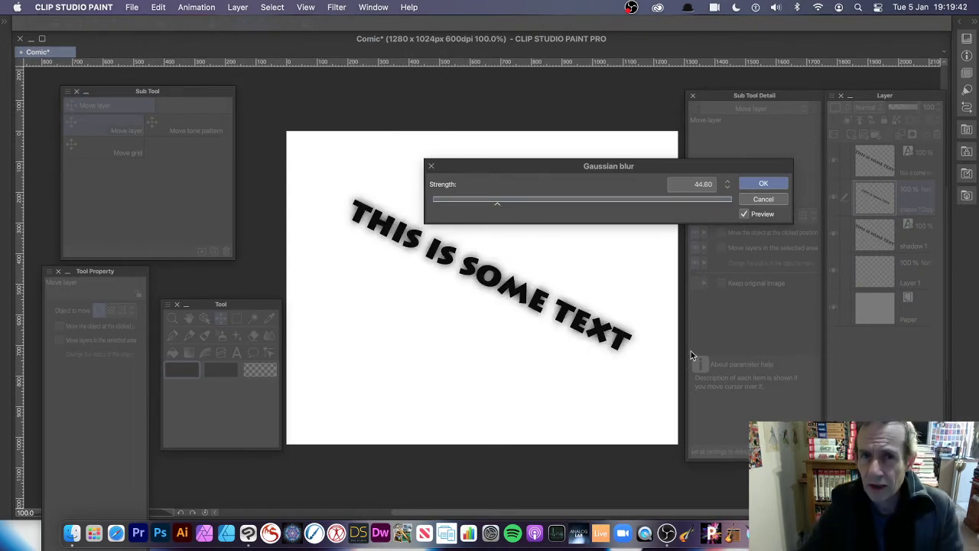
click(780, 189)
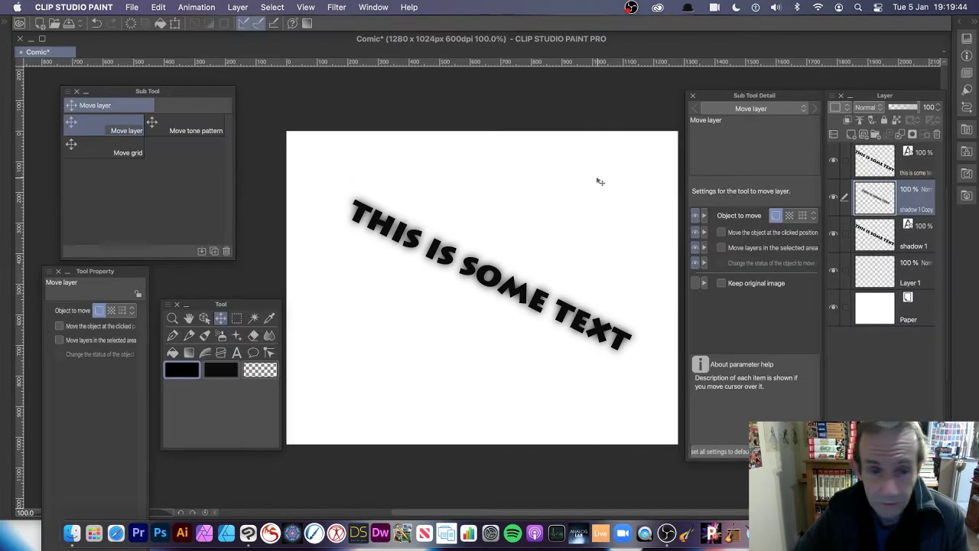
key(super+z)
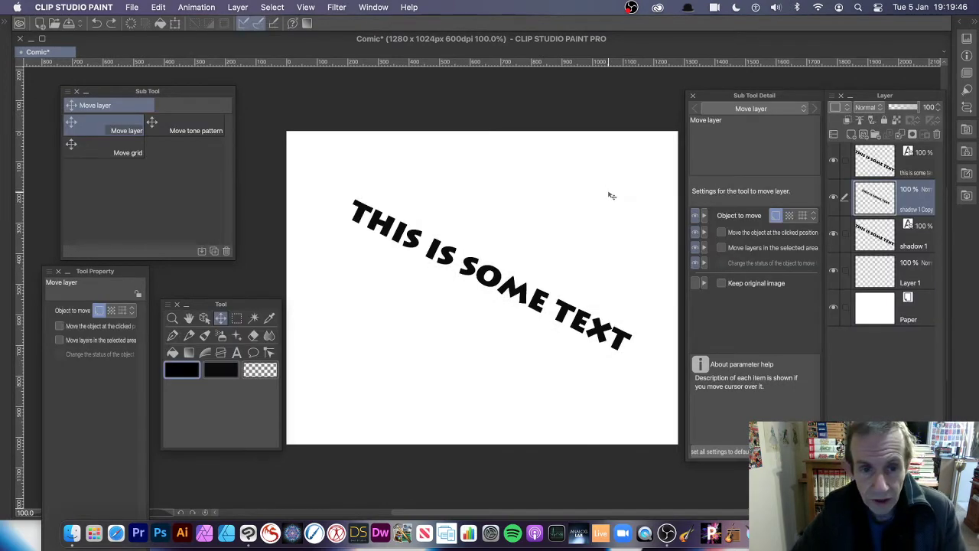
Distort the "shadow 1 Copy" layer by pulling its upper-right corner up and its lower-right corner down so the text widens towards the right
click(158, 7)
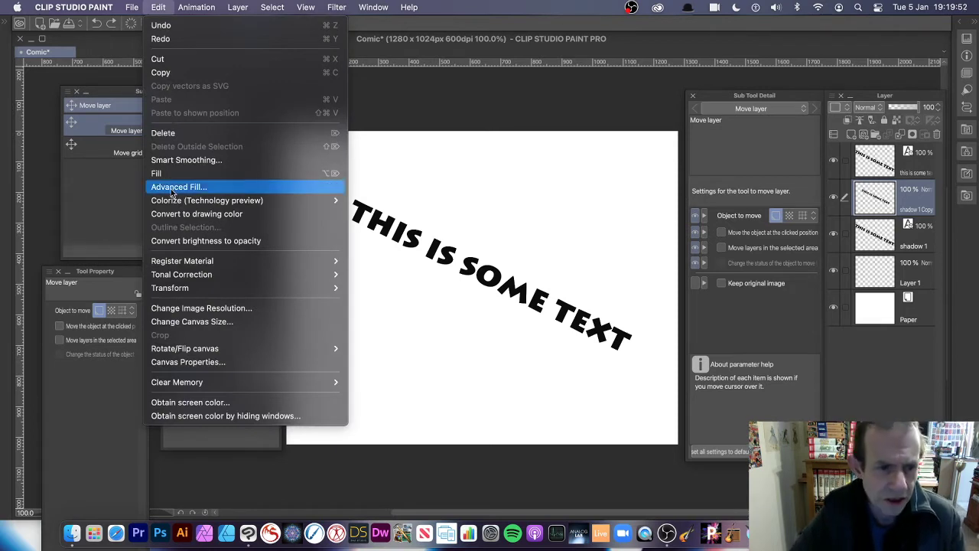
mouse_move(199, 287)
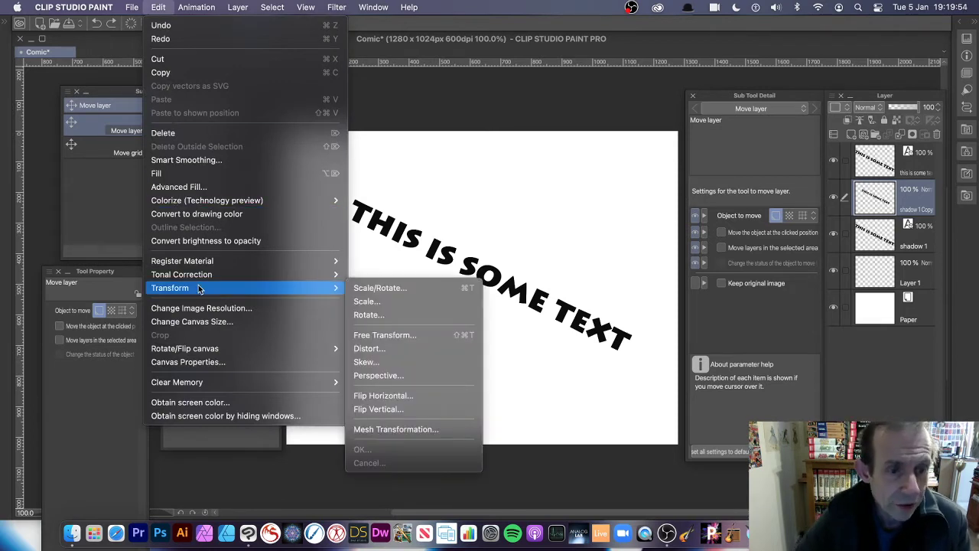
click(377, 351)
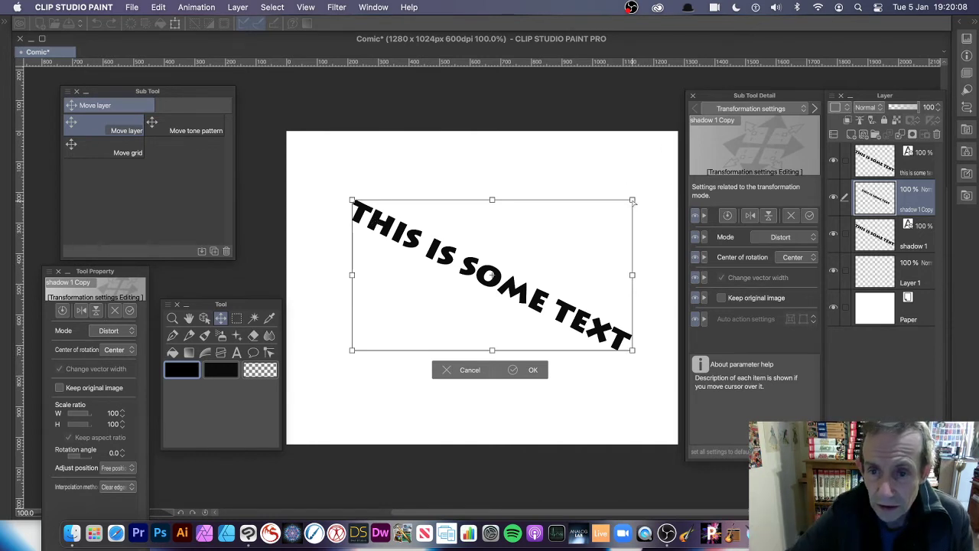
drag(633, 201, 656, 142)
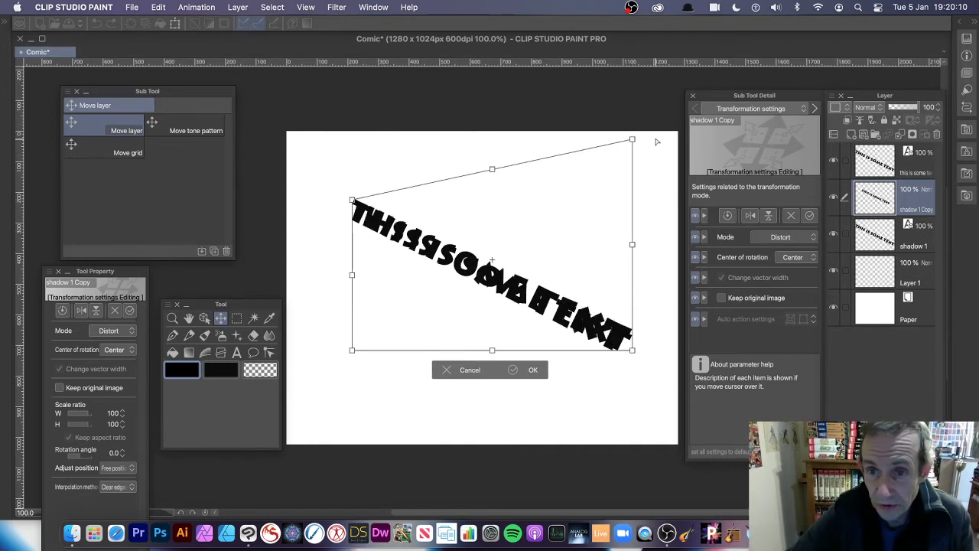
drag(634, 350, 604, 459)
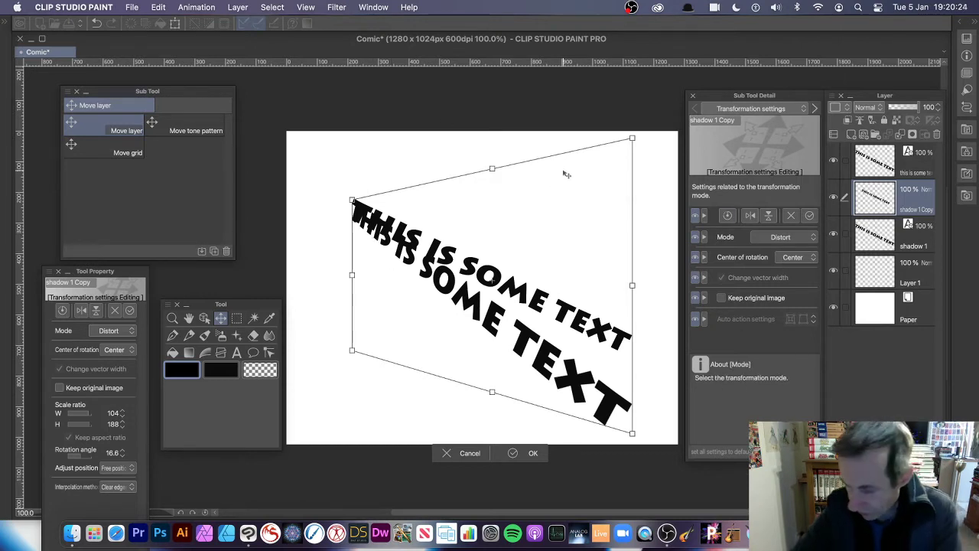
key(Return)
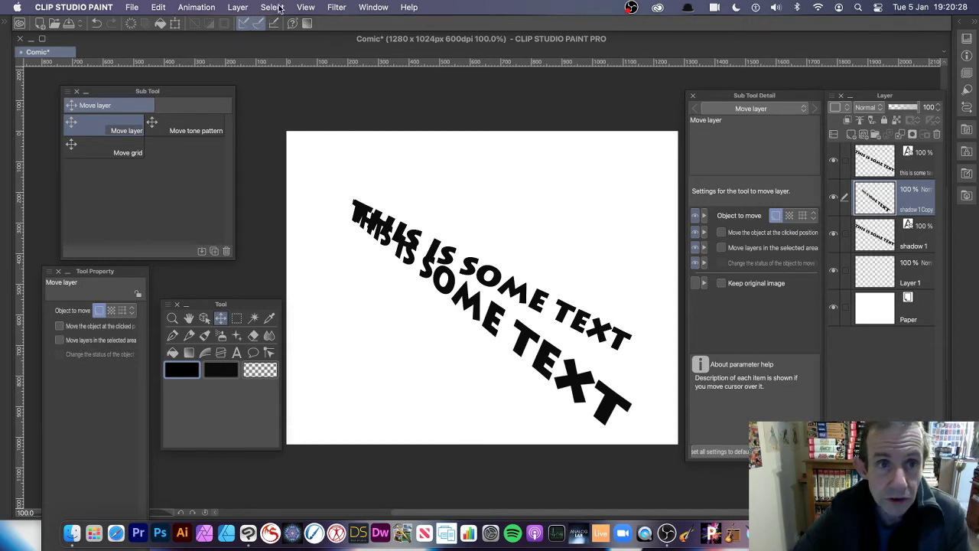
Try a Gaussian blur with strength 61.64 on the distorted "shadow 1 Copy" layer and undo it
click(338, 8)
mouse_move(359, 25)
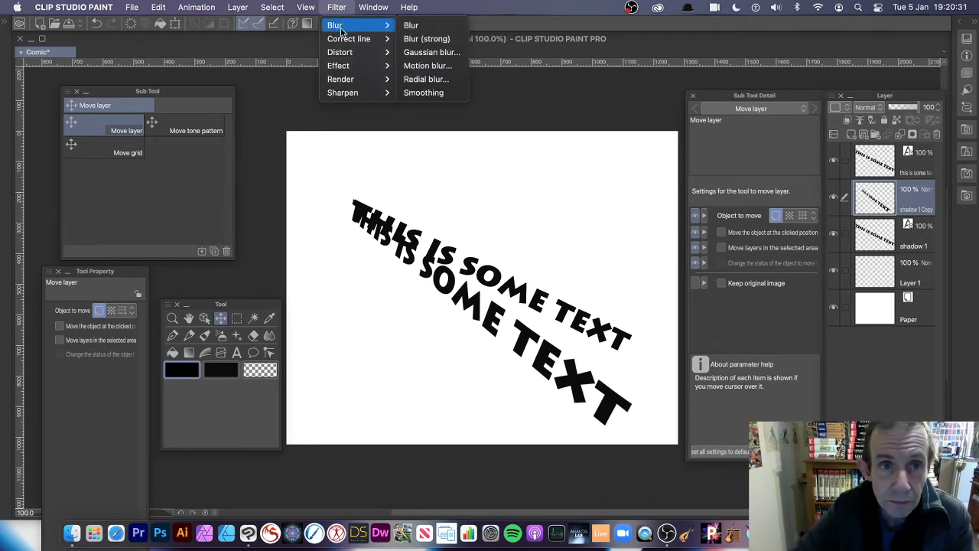
click(457, 52)
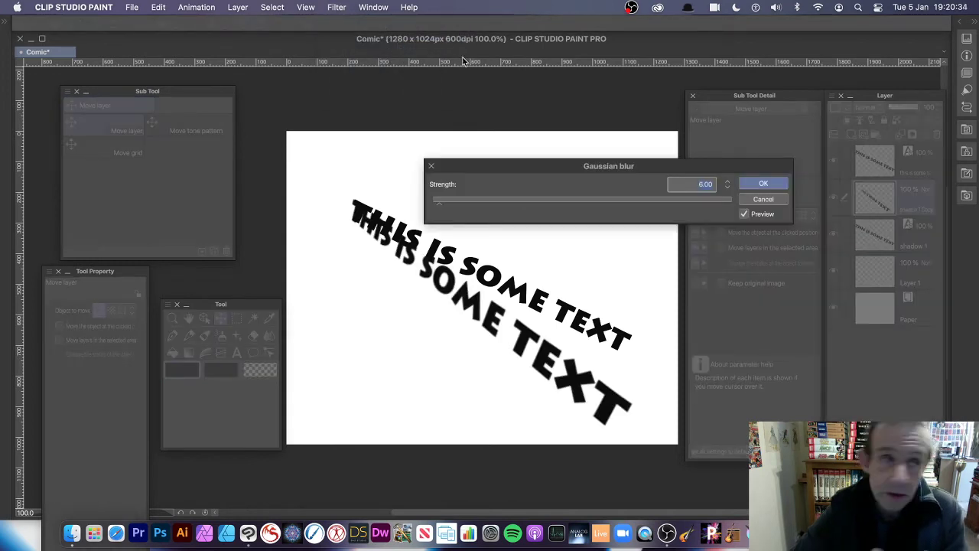
drag(487, 202, 523, 202)
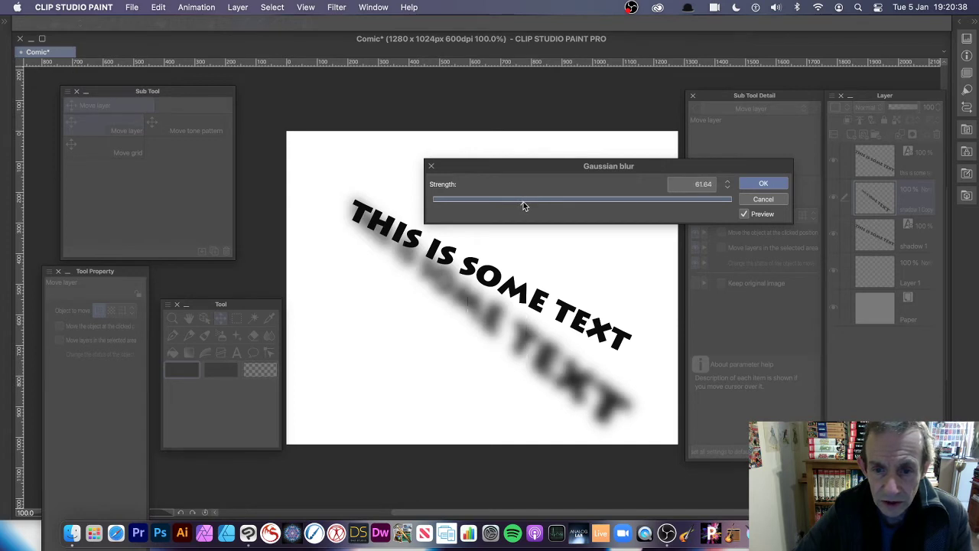
click(764, 185)
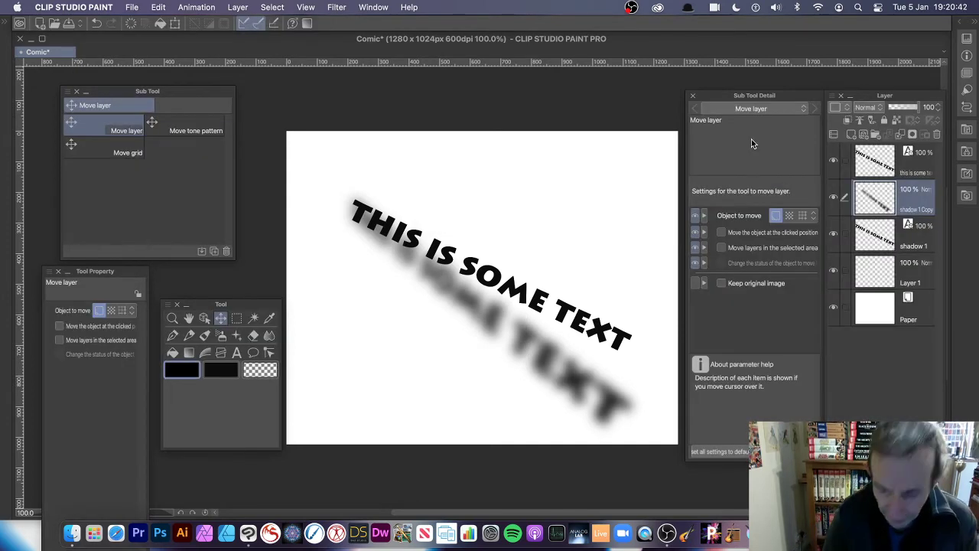
key(super+z)
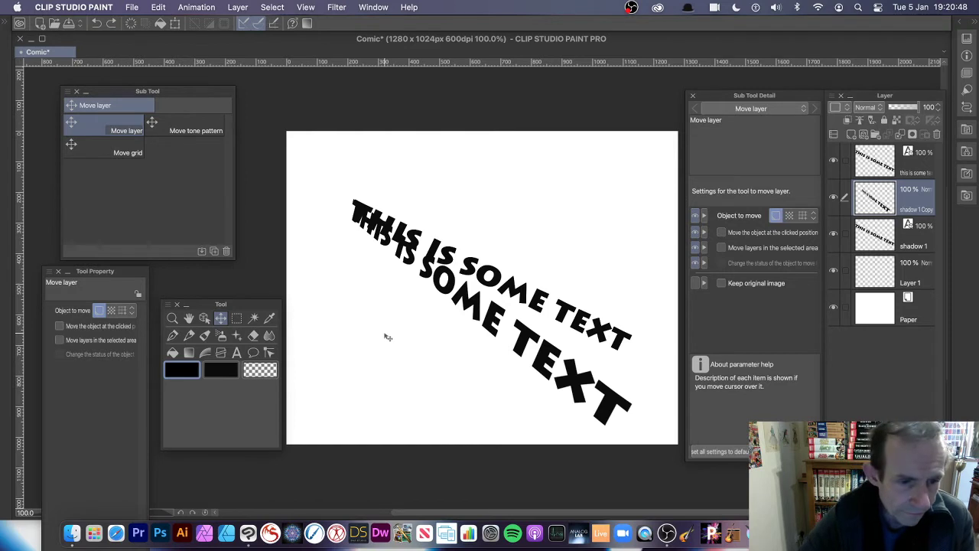
Activate the Gradient tool with the black-to-white Sunset gradient, keeping the straight-line shape and the first edge process option
click(190, 352)
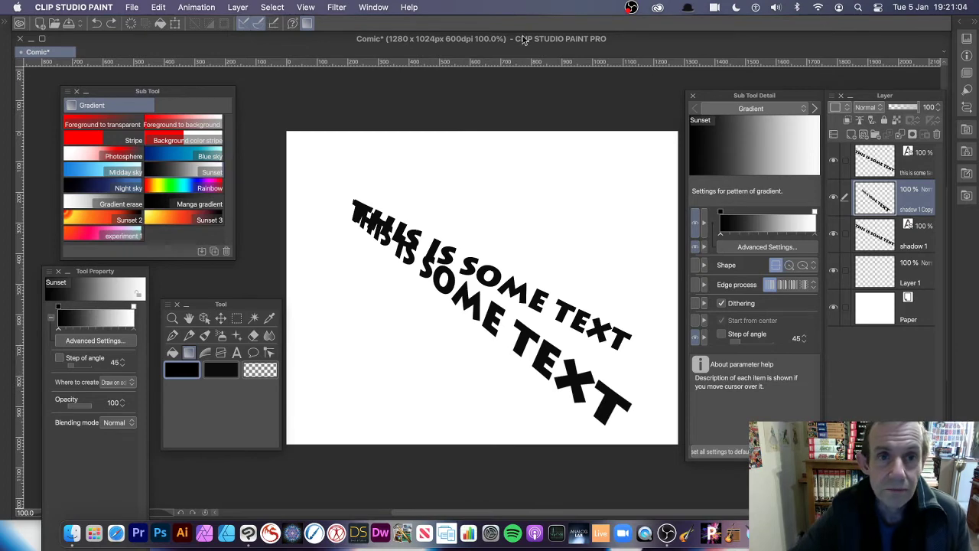
click(374, 7)
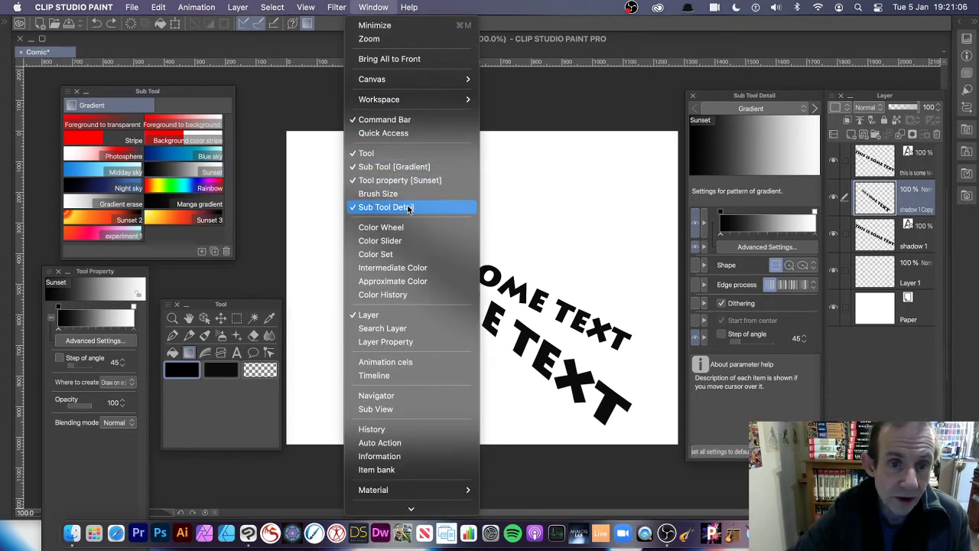
click(623, 149)
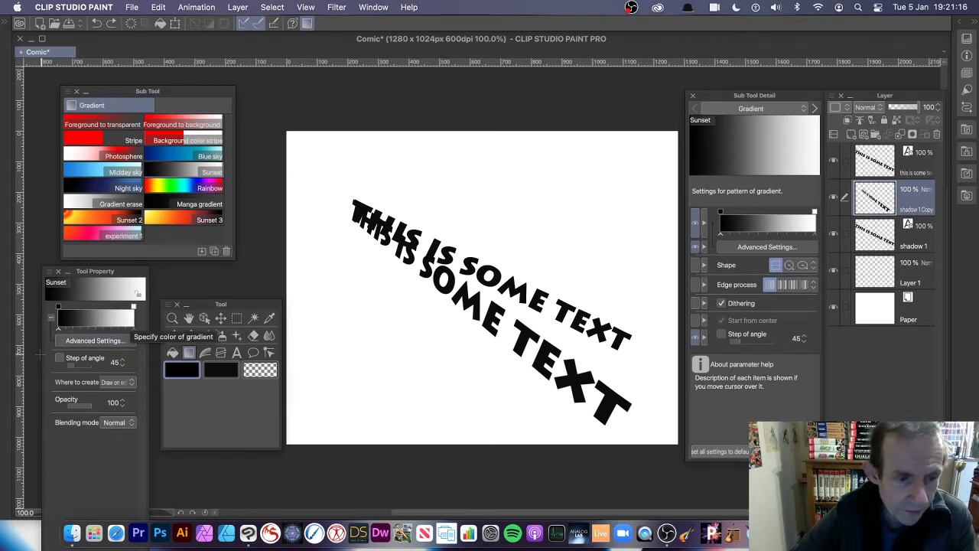
click(770, 286)
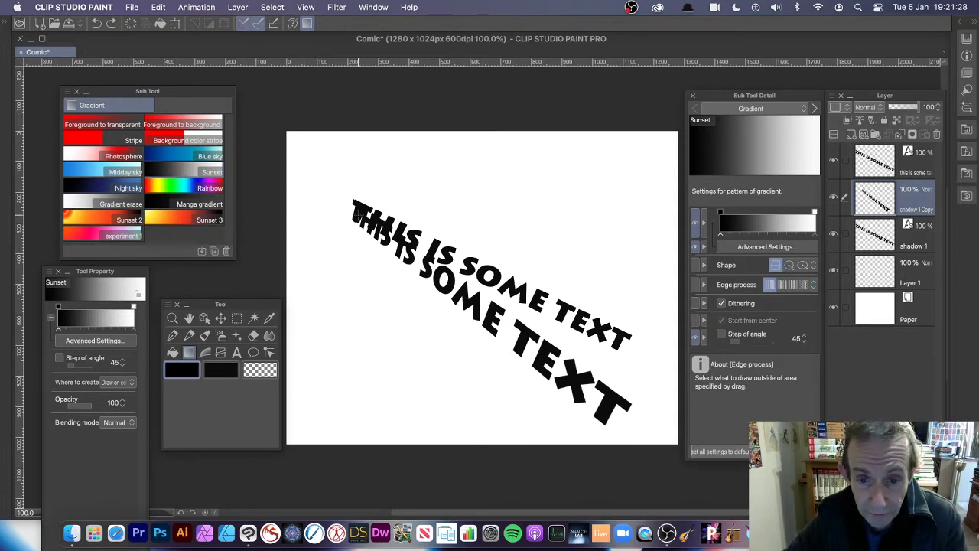
Try a diagonal black-to-white gradient across the unselected "shadow 1 Copy" layer and undo it
drag(413, 269, 578, 379)
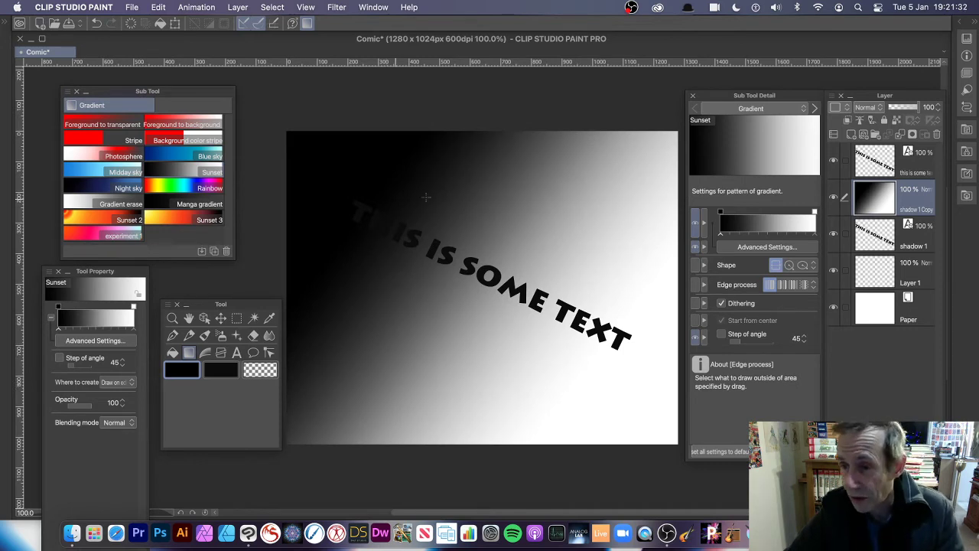
key(super+z)
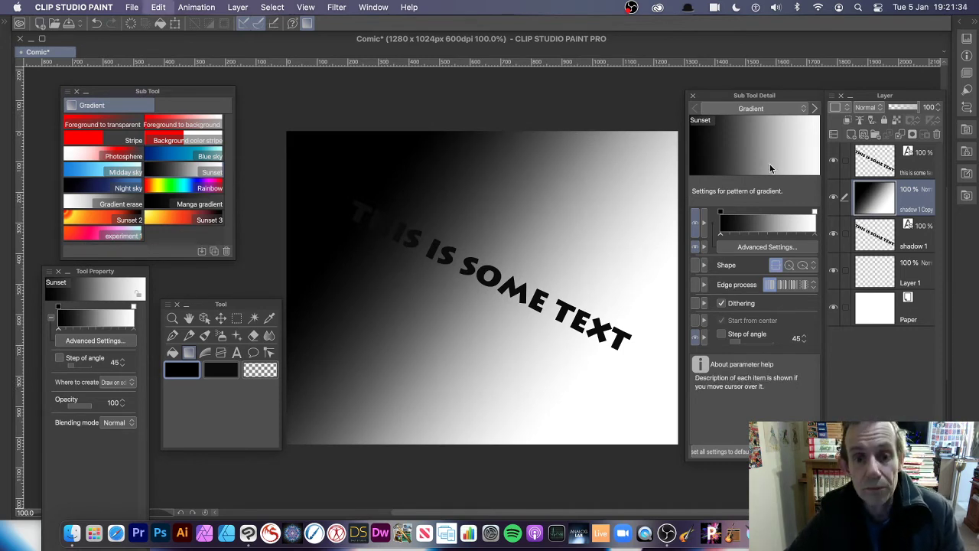
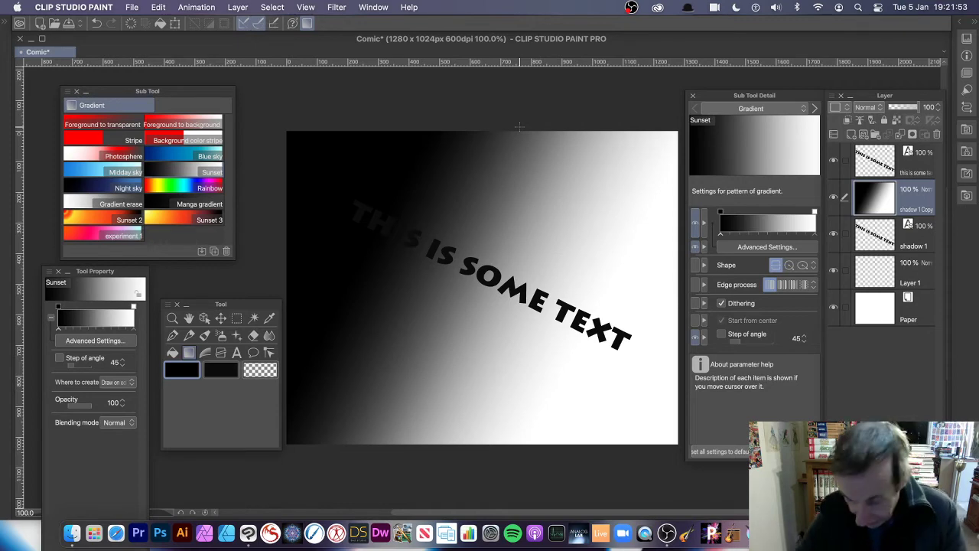
click(160, 7)
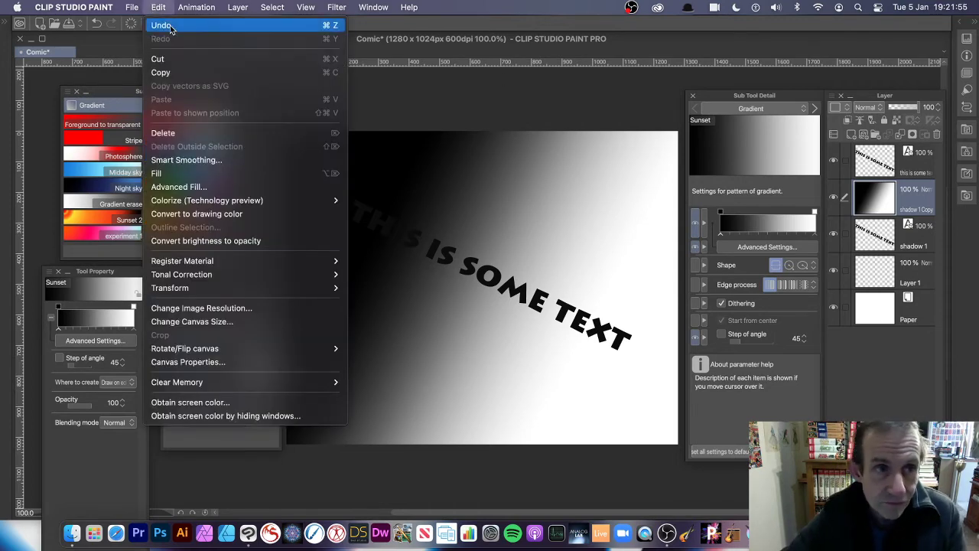
click(170, 27)
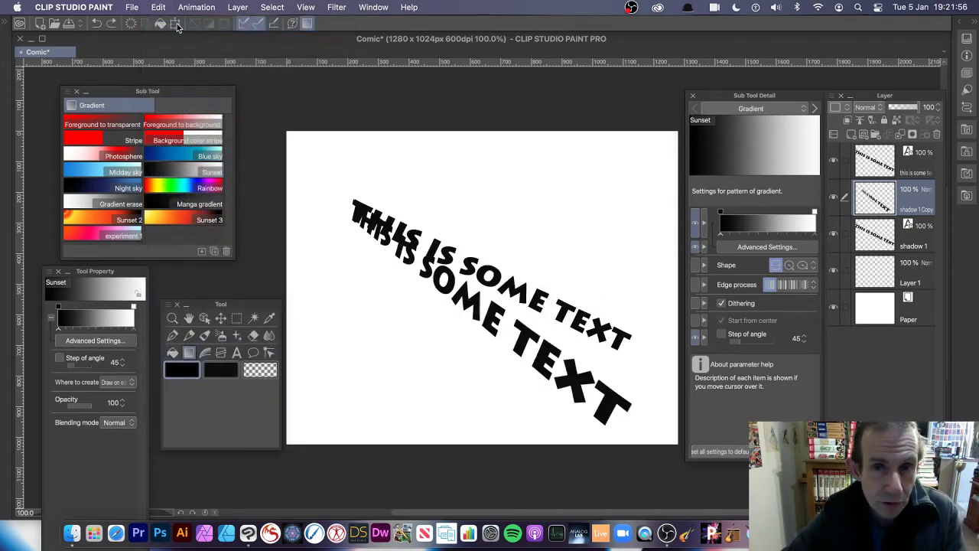
Create a selection from the text pixels of the "shadow 1 Copy" layer
right_click(882, 194)
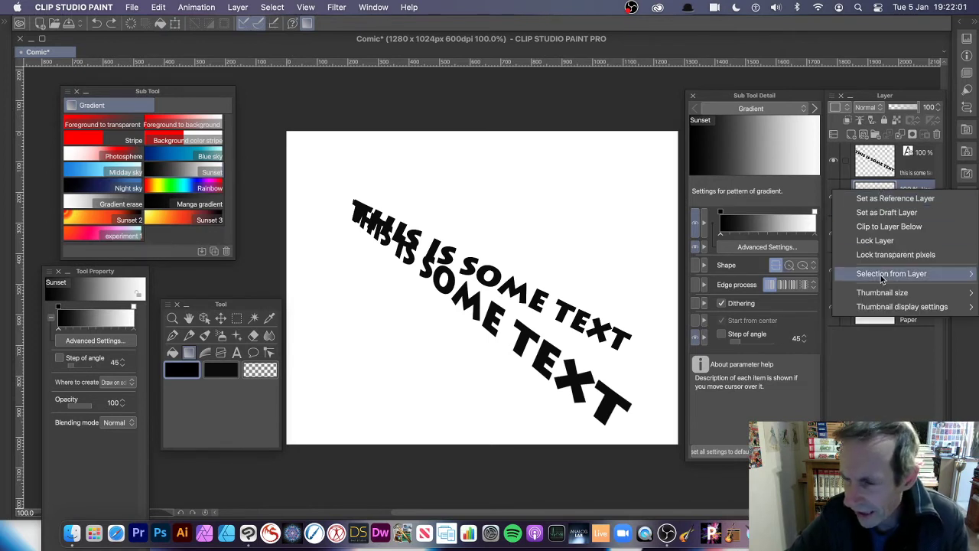
mouse_move(886, 281)
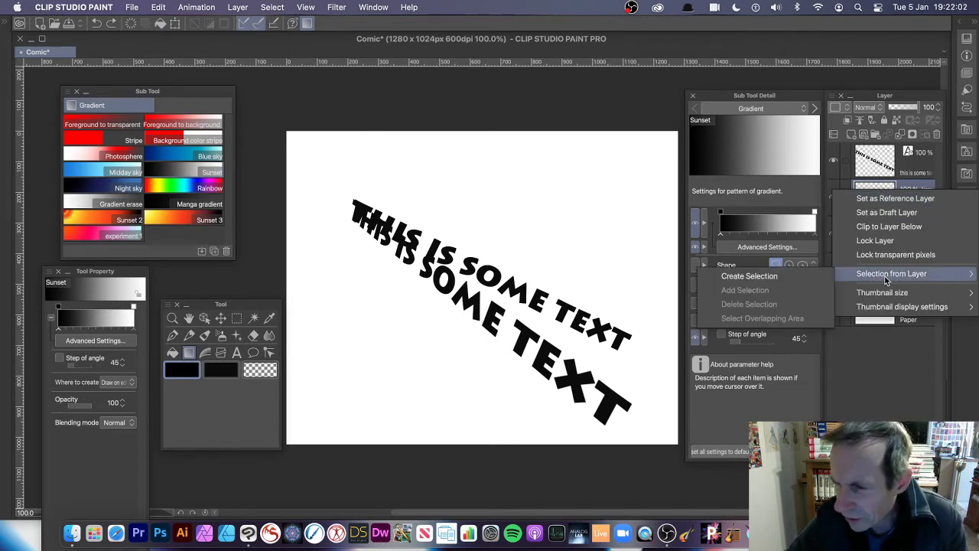
click(773, 282)
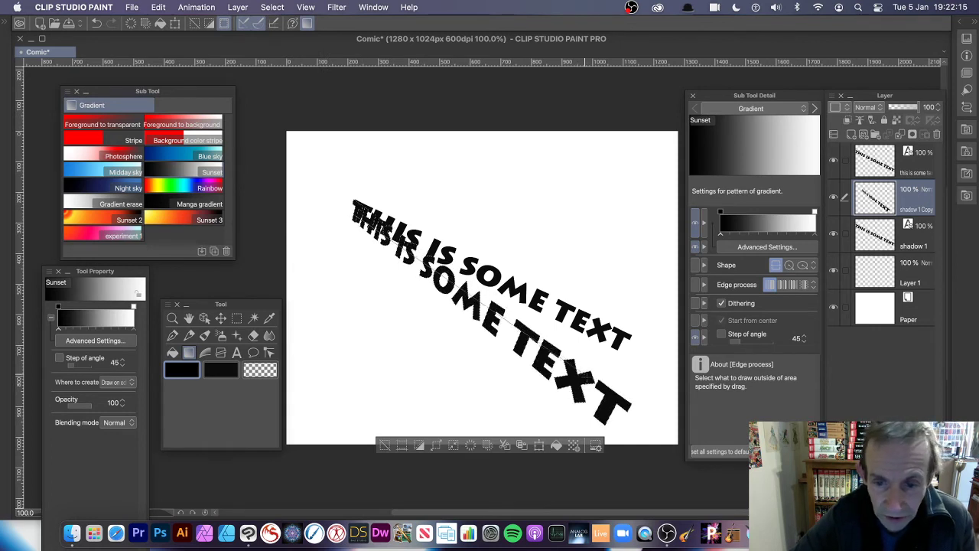
Try three diagonal black-to-white gradients of differing extent inside the selected shadow text, undoing each one
drag(615, 407, 615, 411)
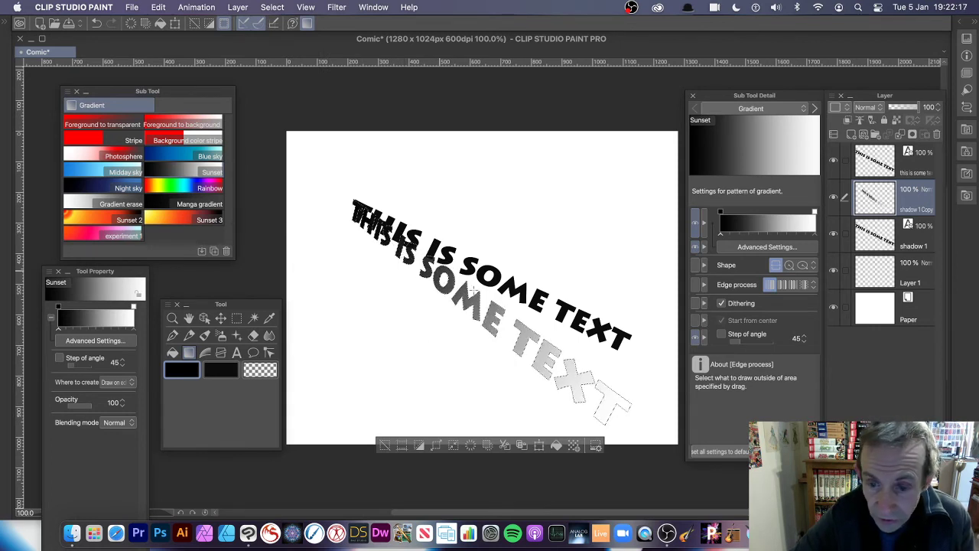
key(super+z)
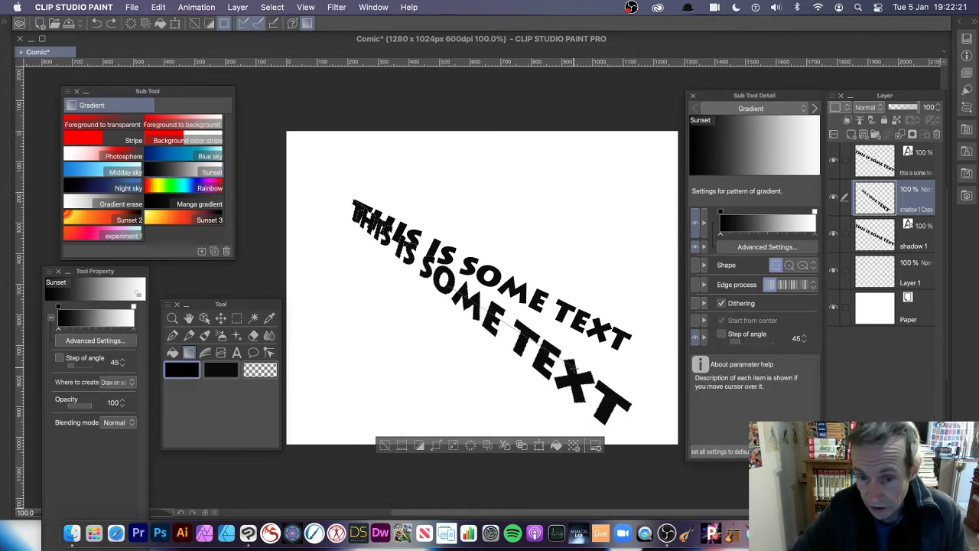
drag(608, 404, 607, 405)
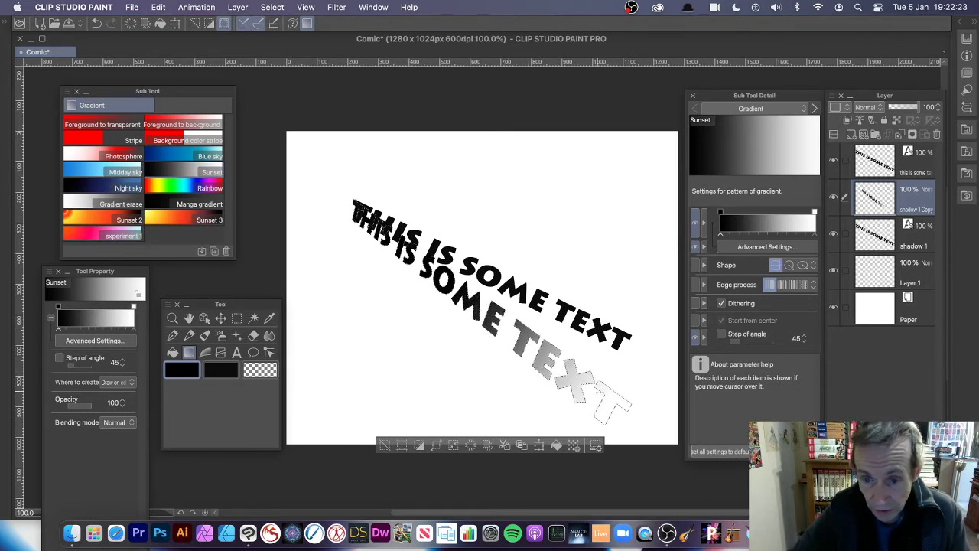
key(super+z)
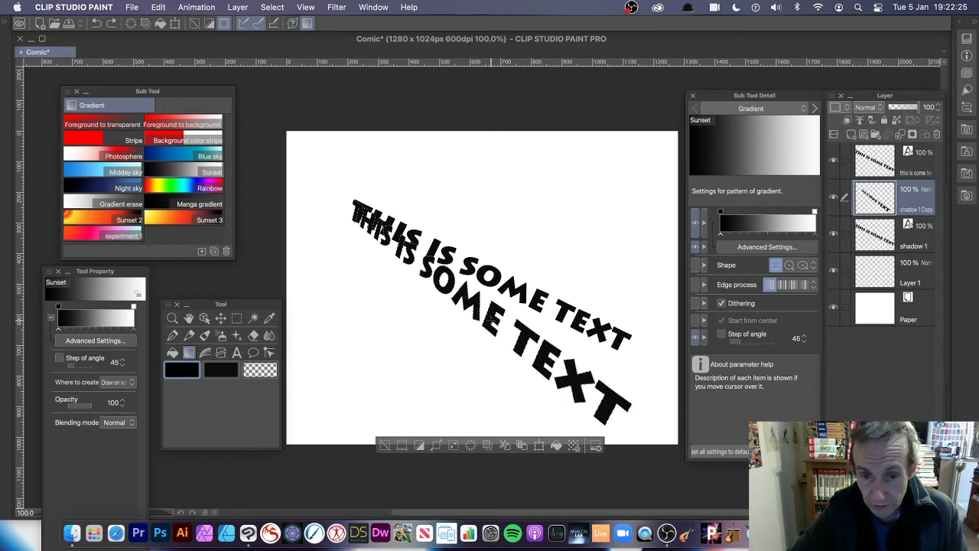
drag(671, 423, 705, 469)
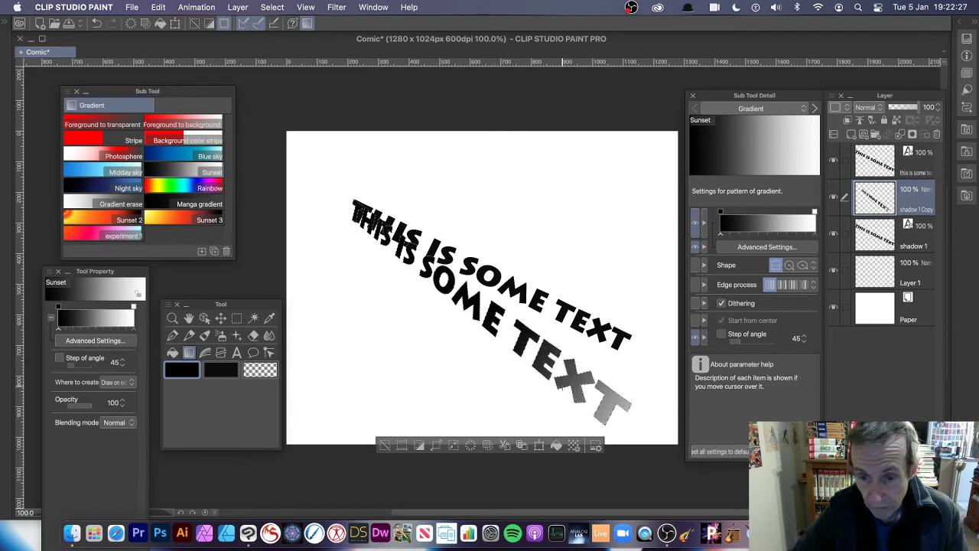
key(super+z)
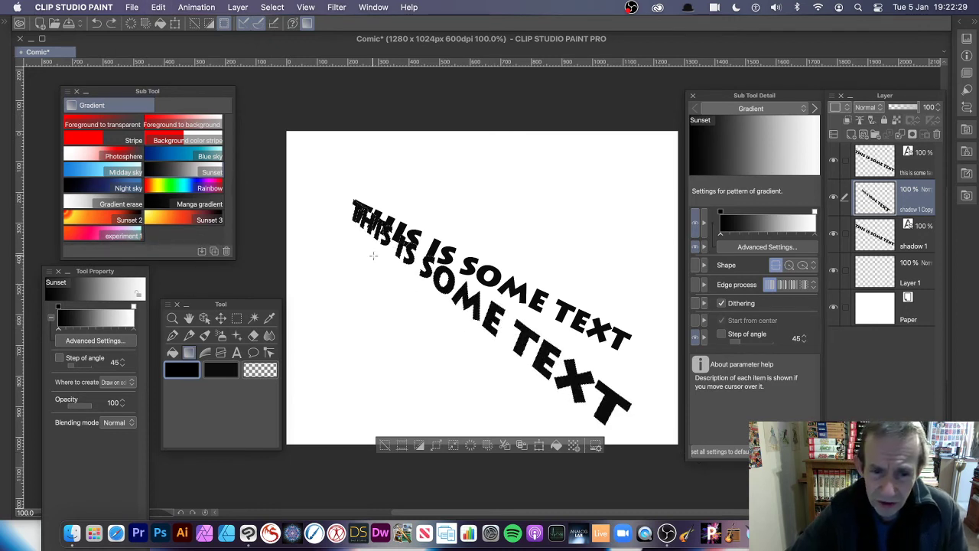
Fill the selected shadow text with a gradient fading from black at its upper-left end to white at the last letters, and deselect
drag(579, 405, 579, 405)
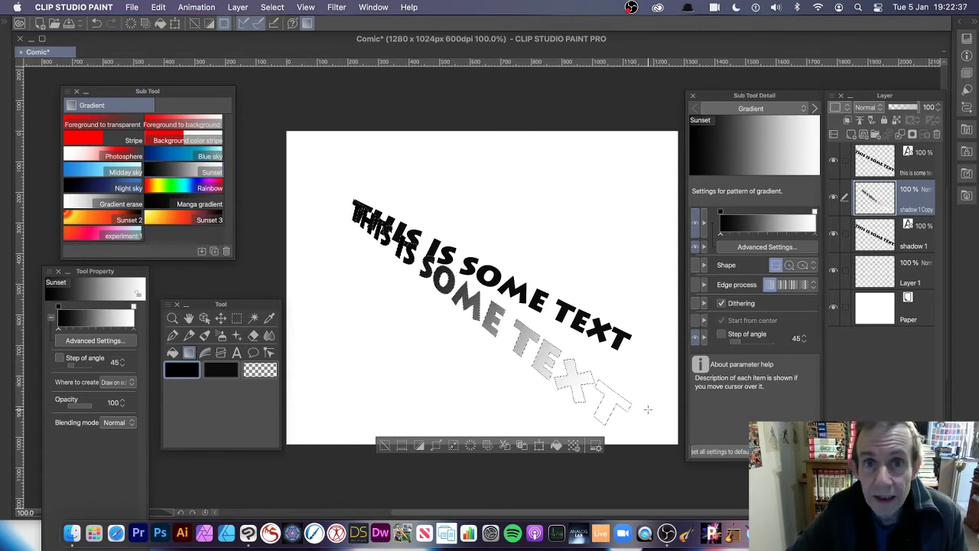
click(272, 7)
click(290, 38)
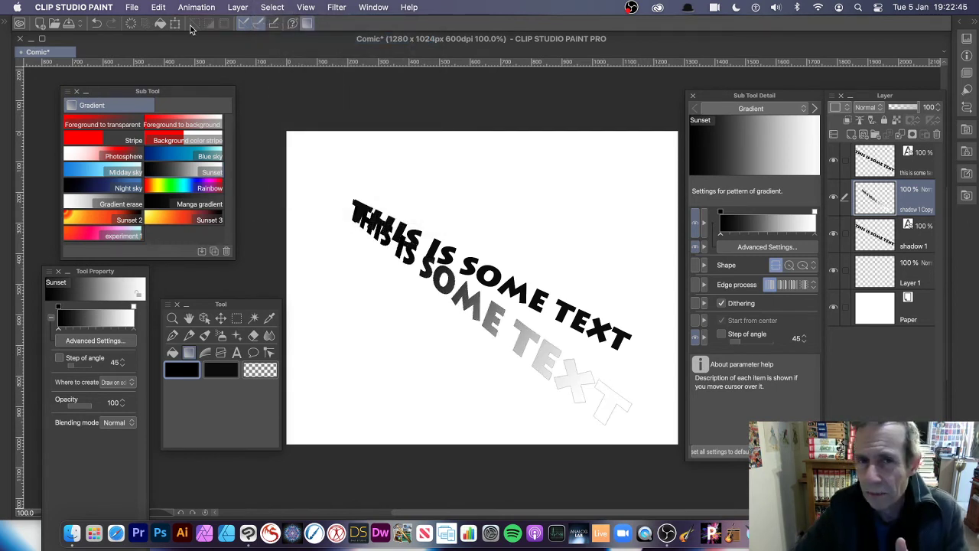
Apply a Gaussian blur with strength 29.18 to the gradient-filled "shadow 1 Copy" layer
click(337, 7)
mouse_move(337, 30)
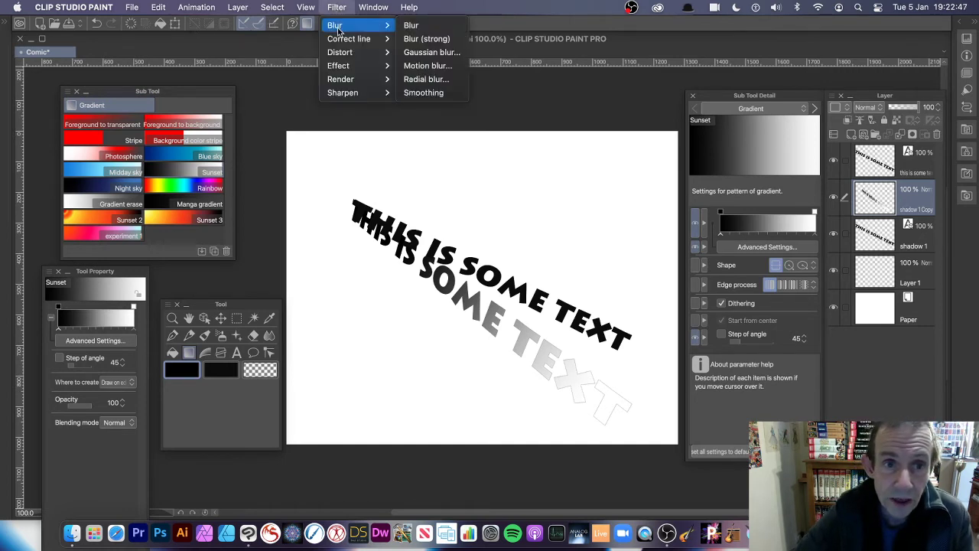
click(431, 52)
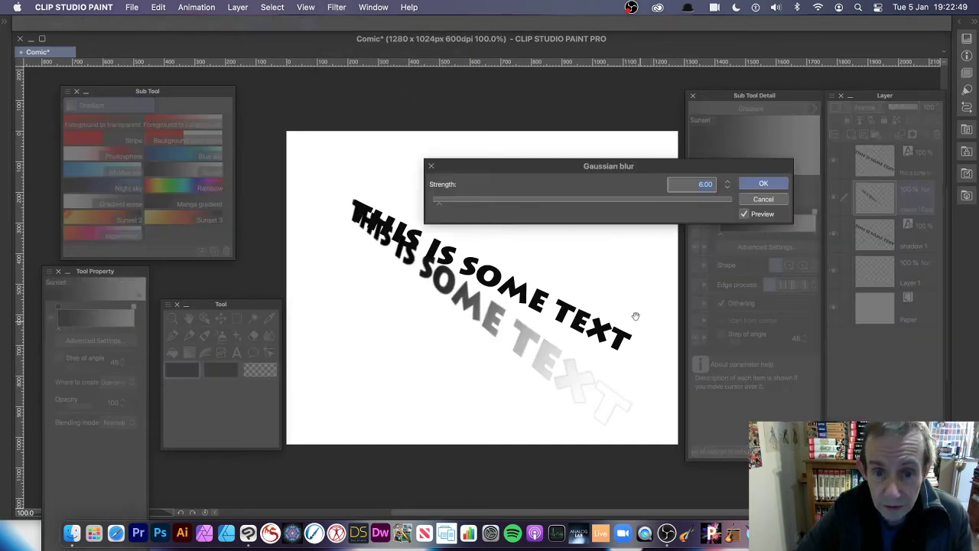
click(462, 203)
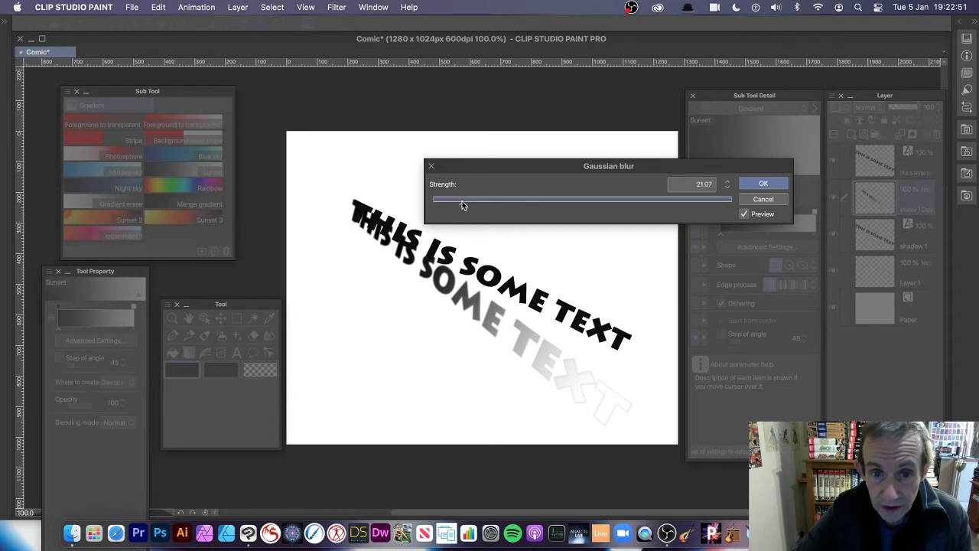
drag(461, 205, 475, 203)
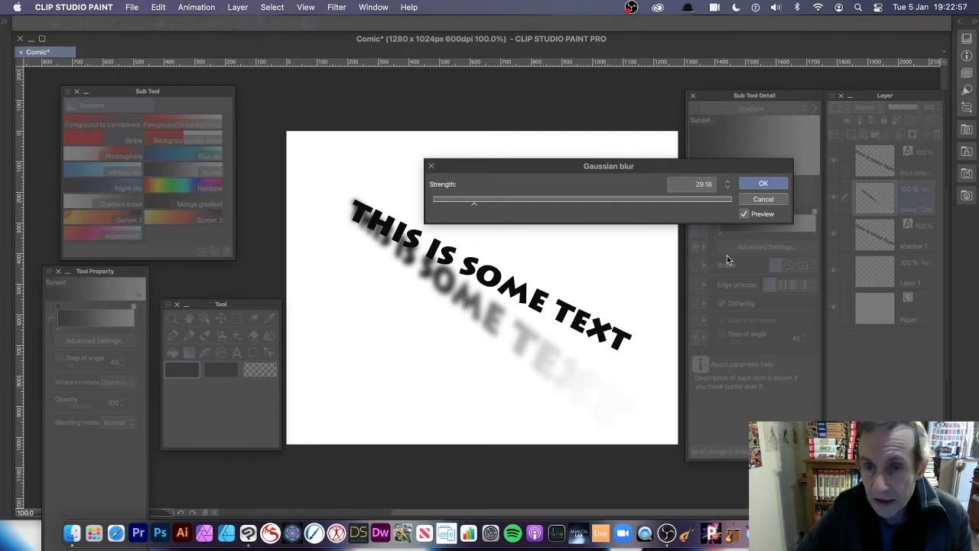
click(763, 183)
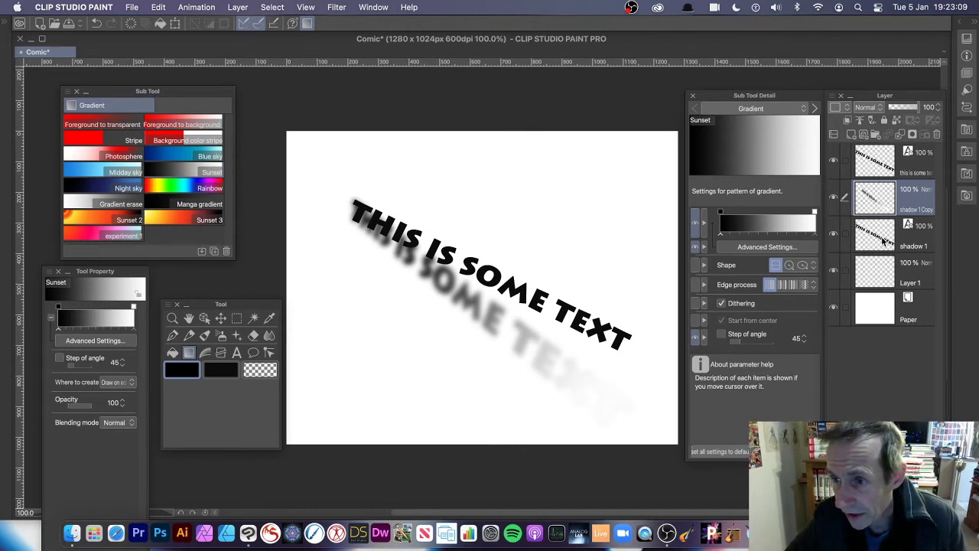
Move the "shadow 1" text layer up and to the right so it sits clear above the original text
click(883, 240)
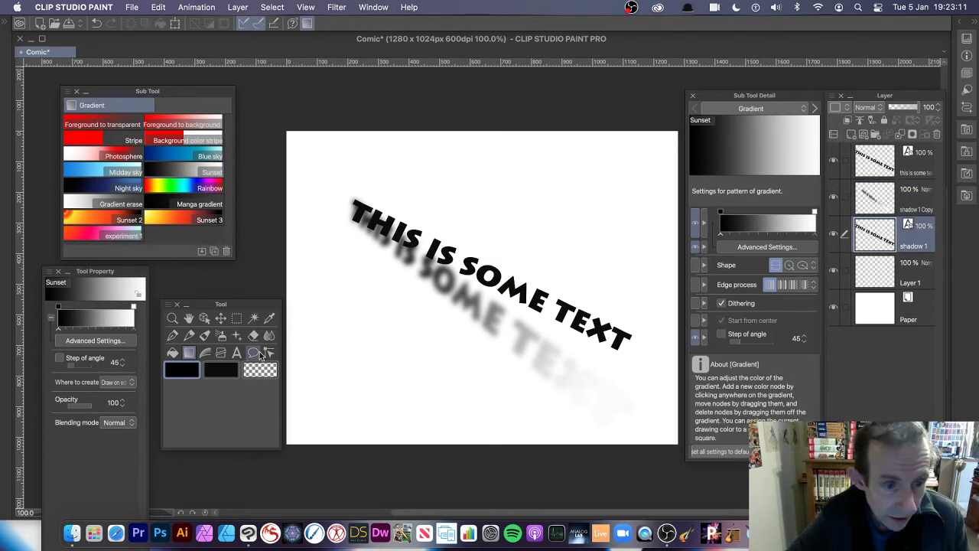
click(220, 317)
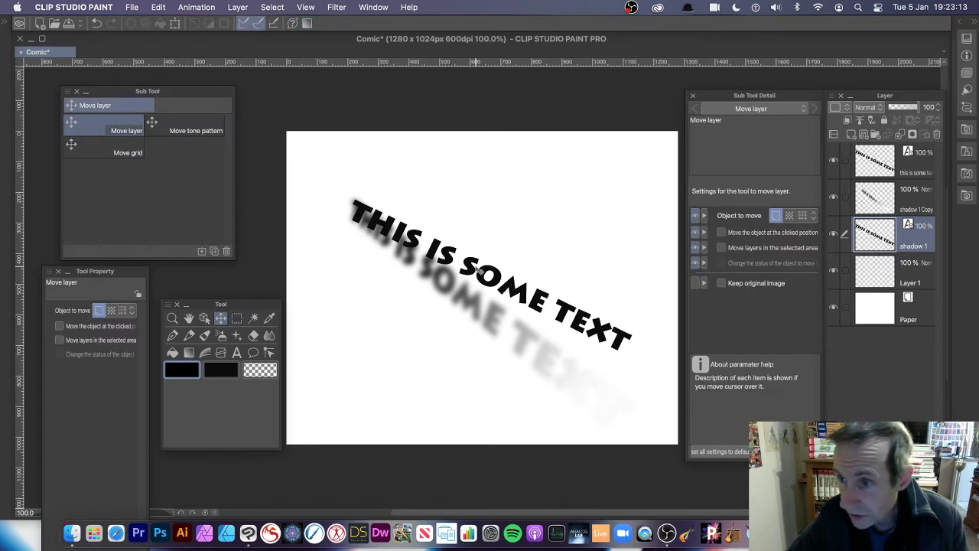
drag(477, 269, 501, 232)
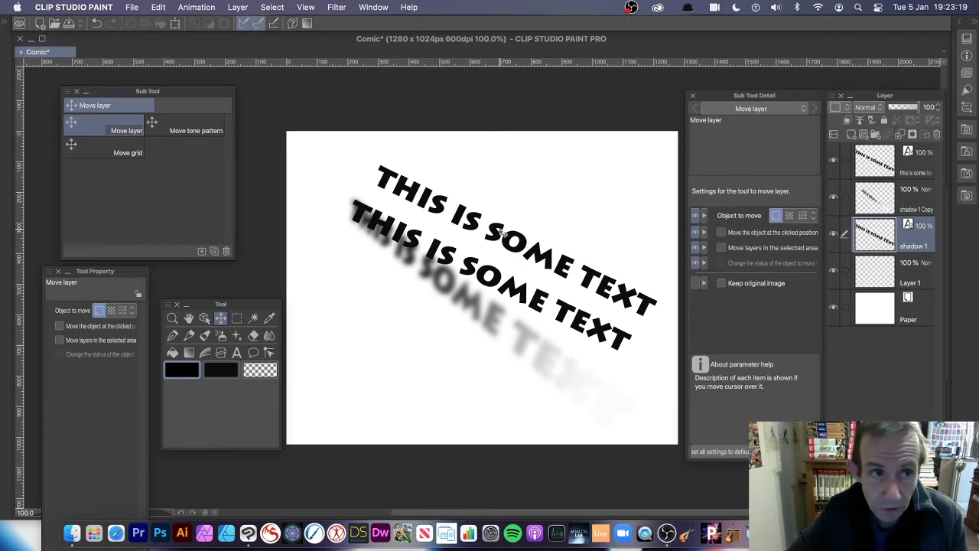
Scale the "shadow 1" text up to 124% with its proportions kept, and shift it slightly down and to the left
click(158, 7)
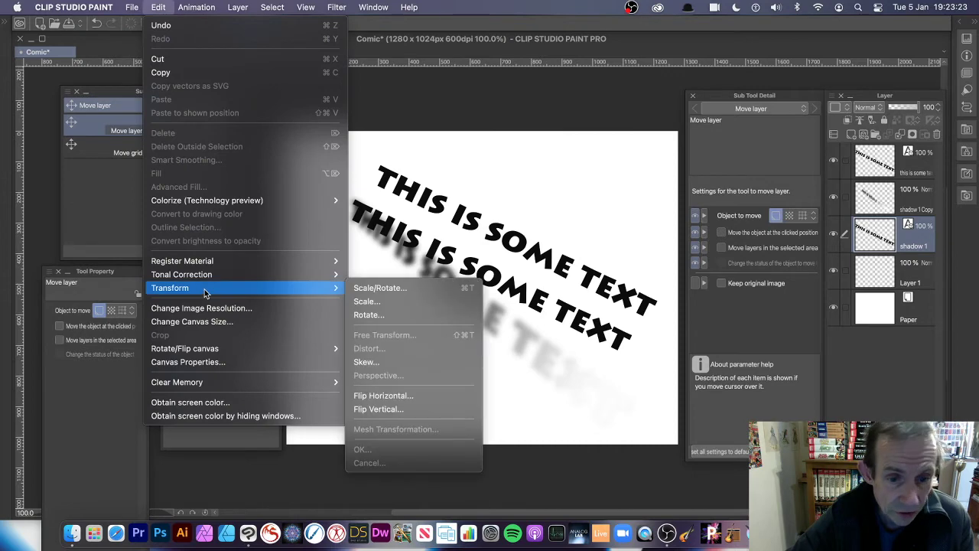
mouse_move(204, 291)
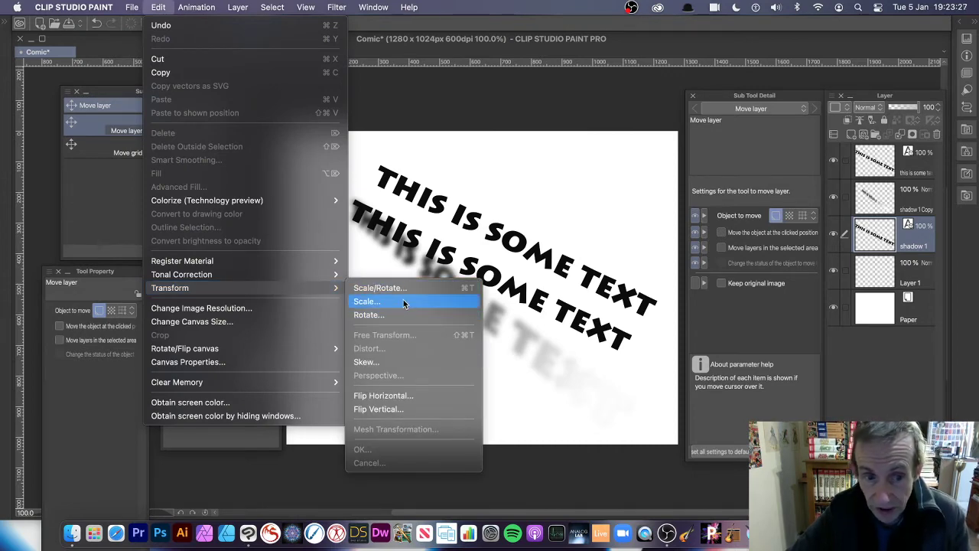
click(403, 302)
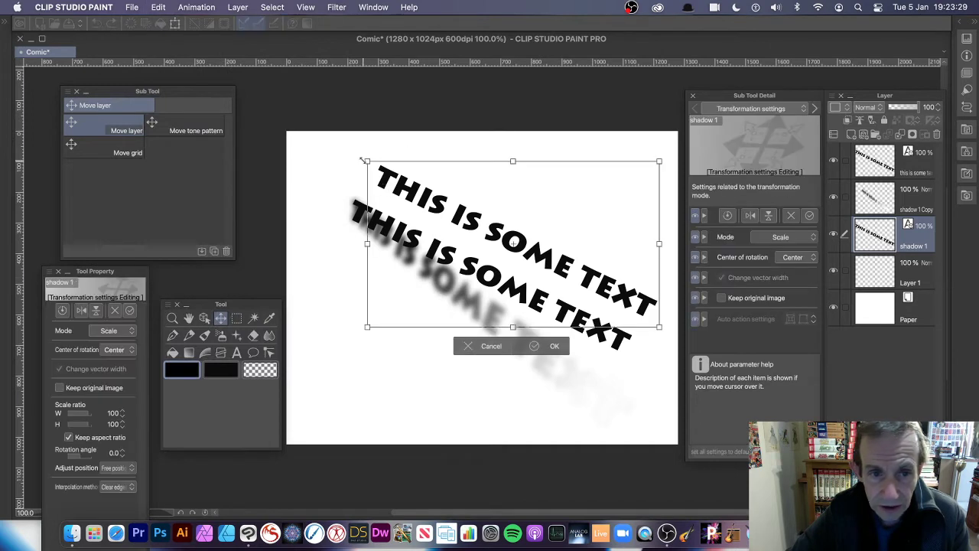
drag(362, 159, 314, 133)
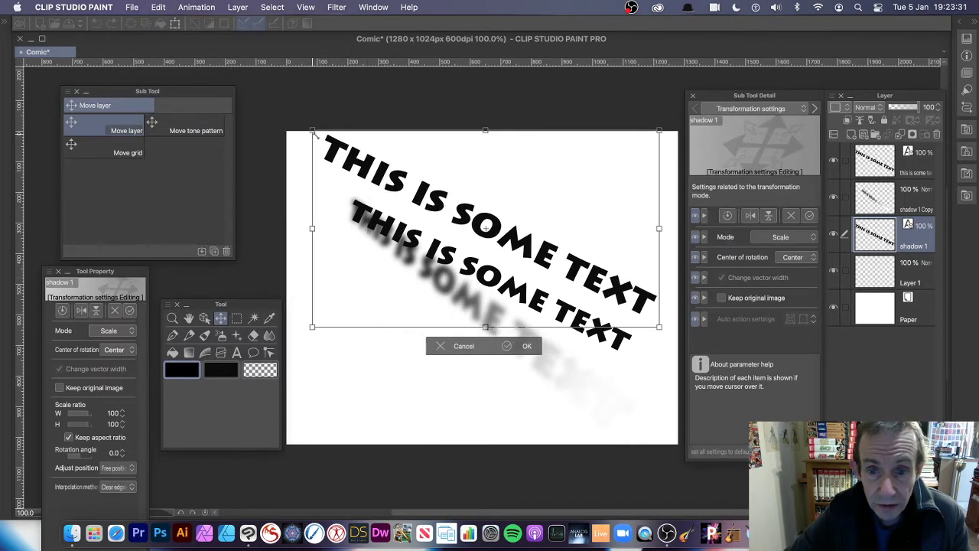
drag(658, 329, 669, 334)
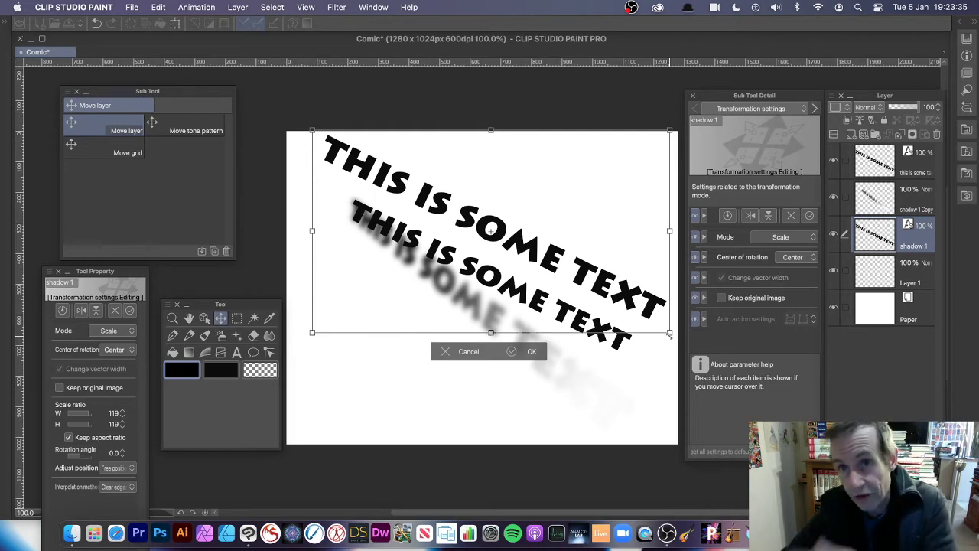
drag(670, 334, 671, 343)
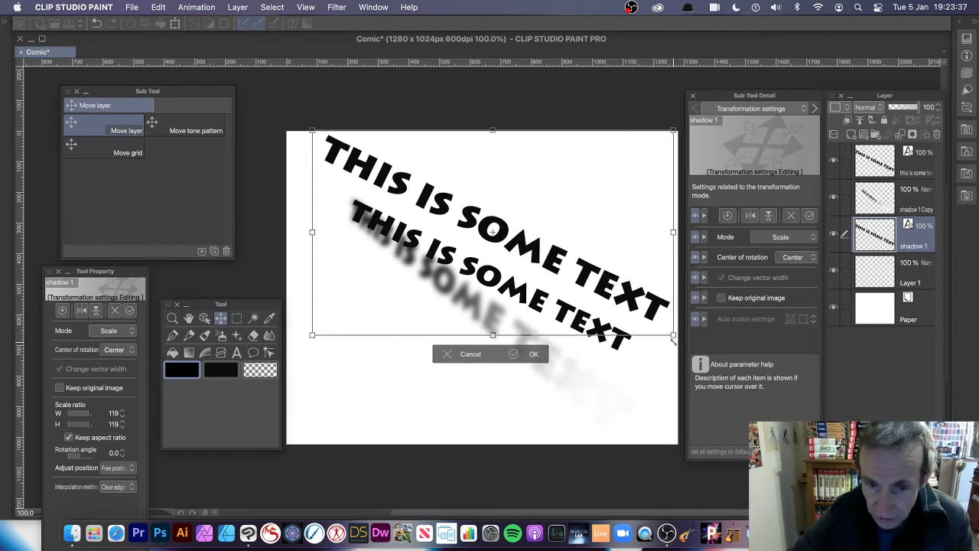
mouse_move(550, 271)
mouse_down()
mouse_move(537, 279)
mouse_move(542, 270)
mouse_up()
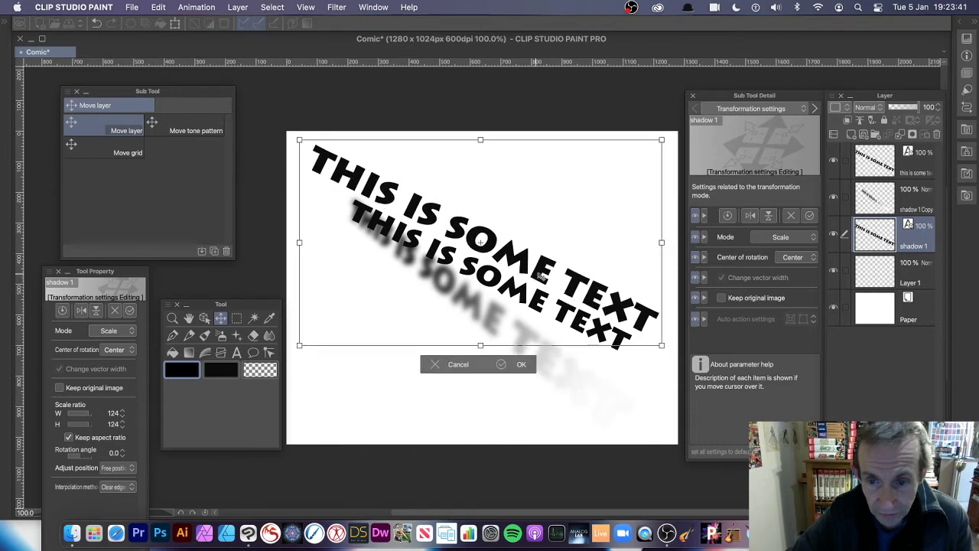
key(Return)
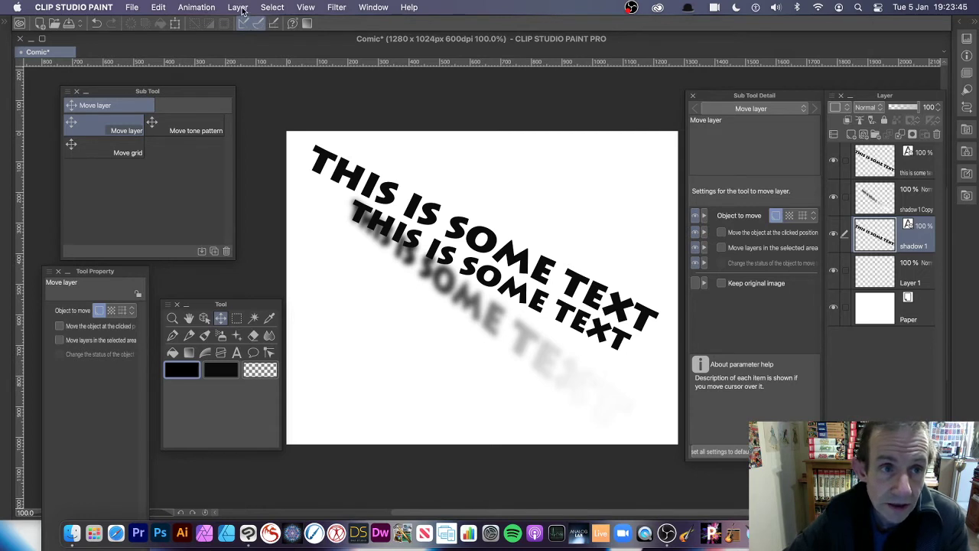
Rasterize the enlarged "shadow 1" text layer
click(345, 9)
mouse_move(360, 27)
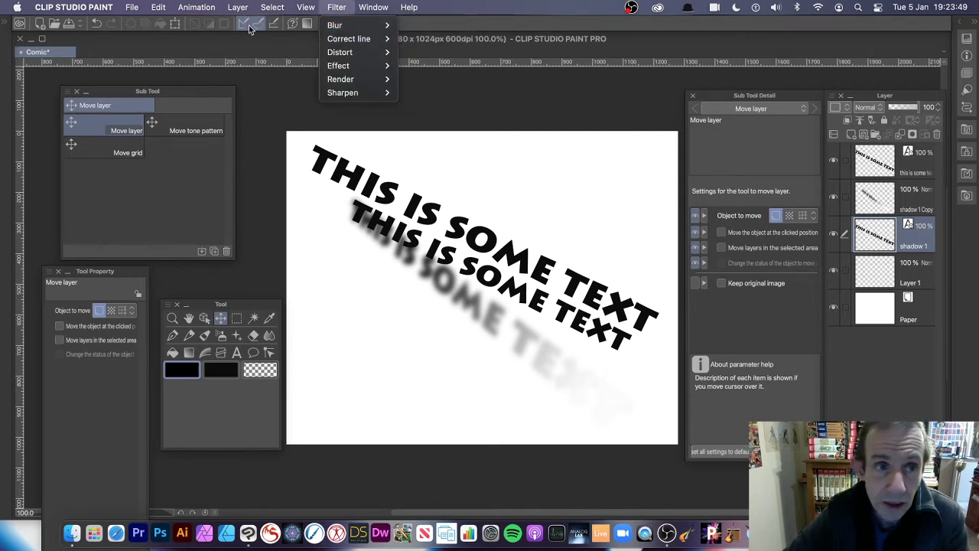
mouse_move(271, 10)
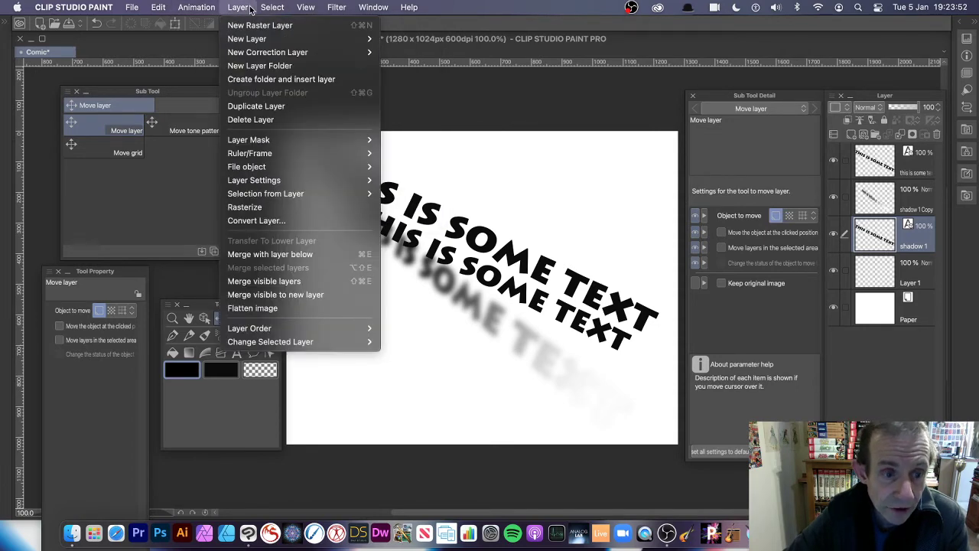
click(252, 207)
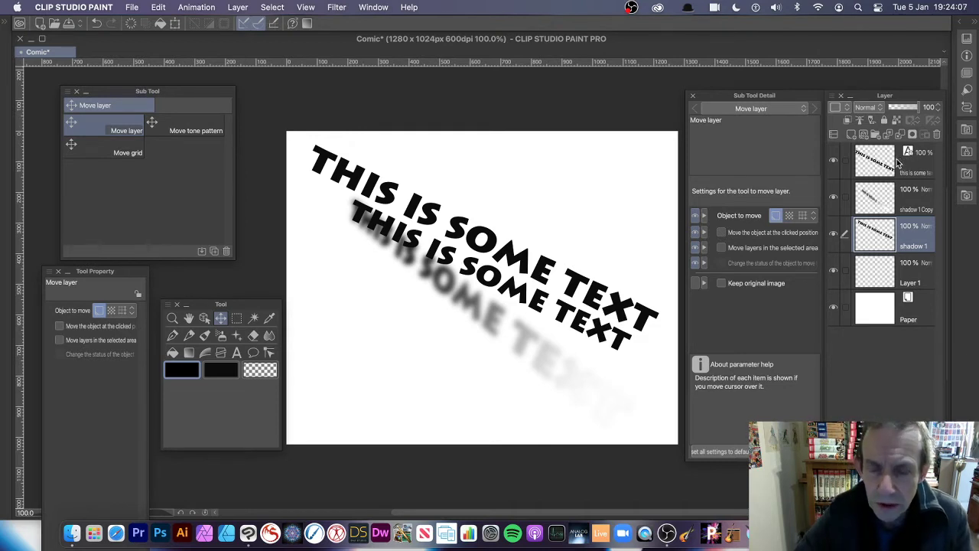
Apply a Gaussian blur with strength 72.19 to the rasterized "shadow 1" layer
click(336, 7)
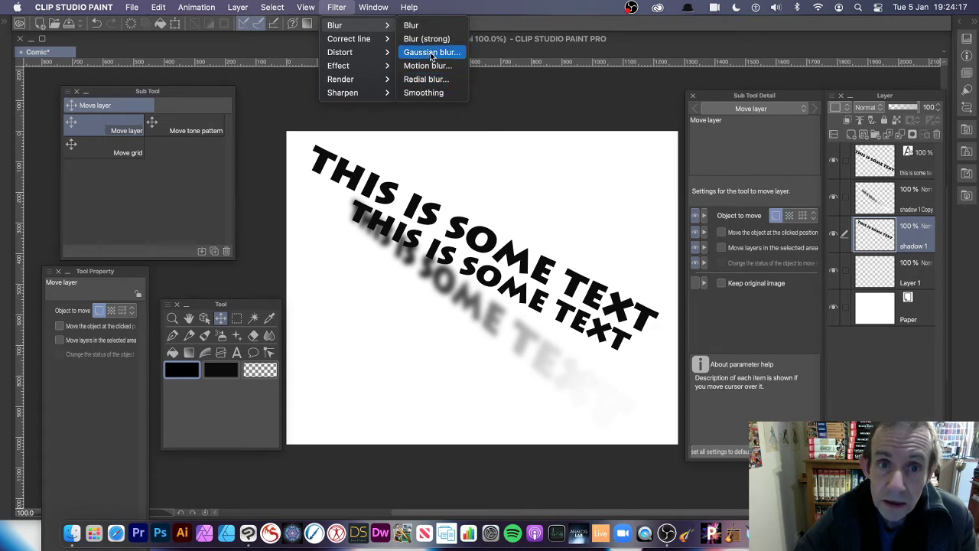
click(430, 52)
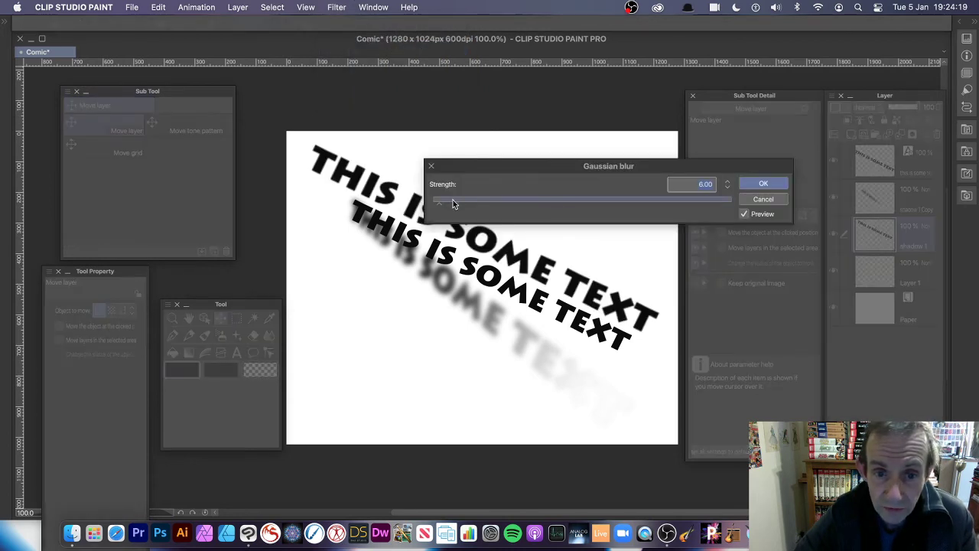
drag(453, 202, 530, 207)
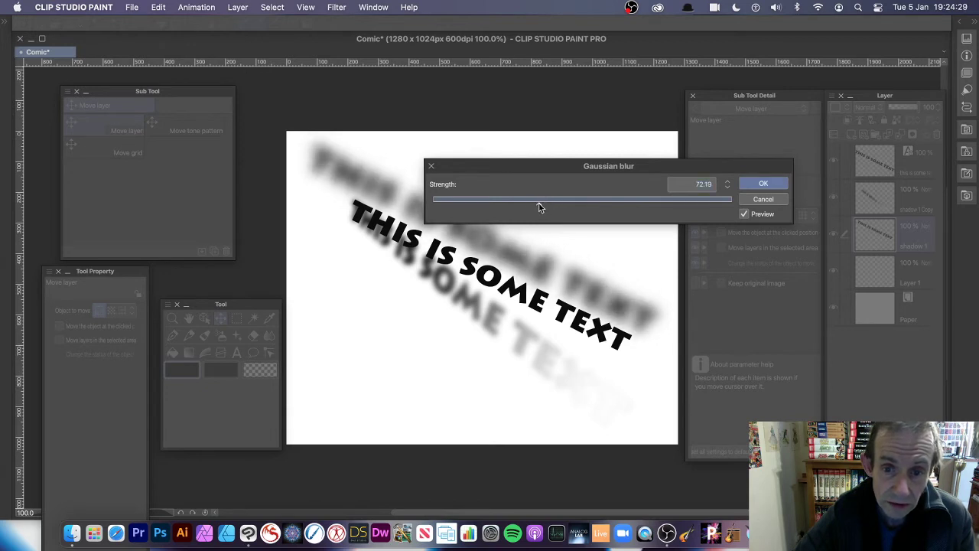
click(746, 183)
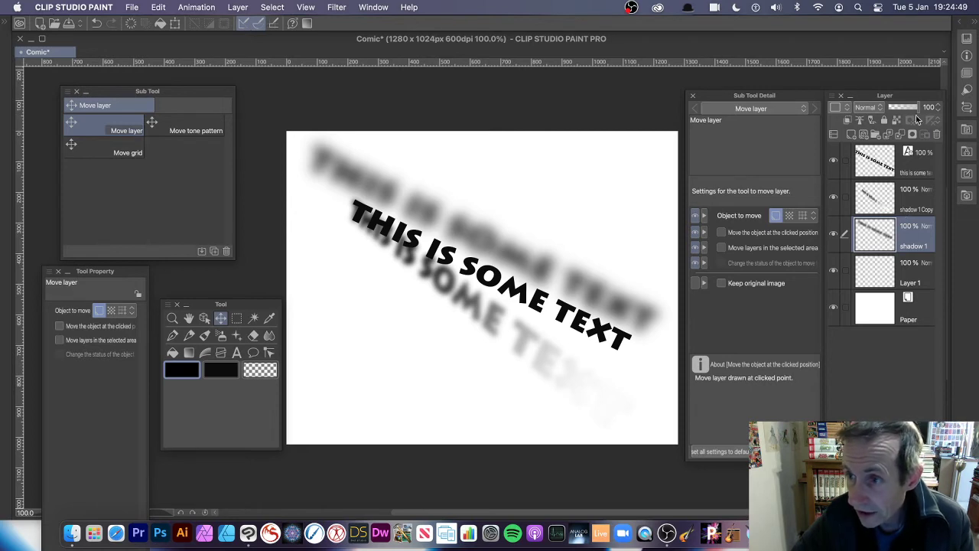
Lower the opacity of the "shadow 1 Copy" layer to 39%
mouse_move(920, 112)
mouse_down()
mouse_move(899, 111)
mouse_move(922, 111)
mouse_up()
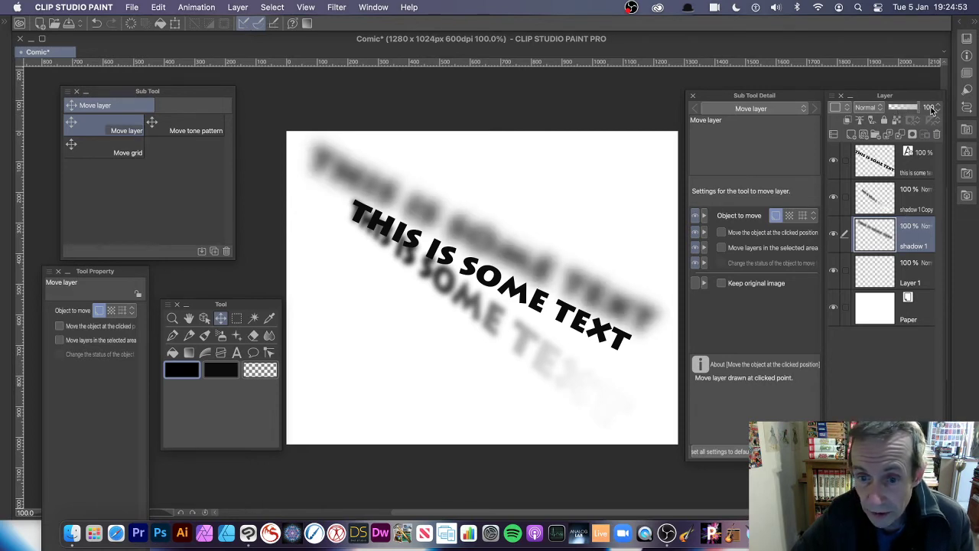
click(888, 208)
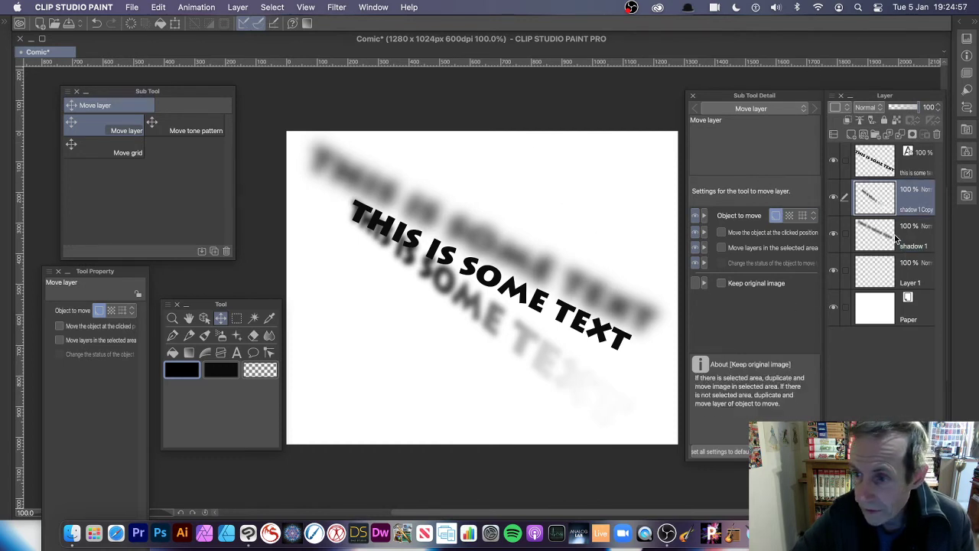
click(915, 112)
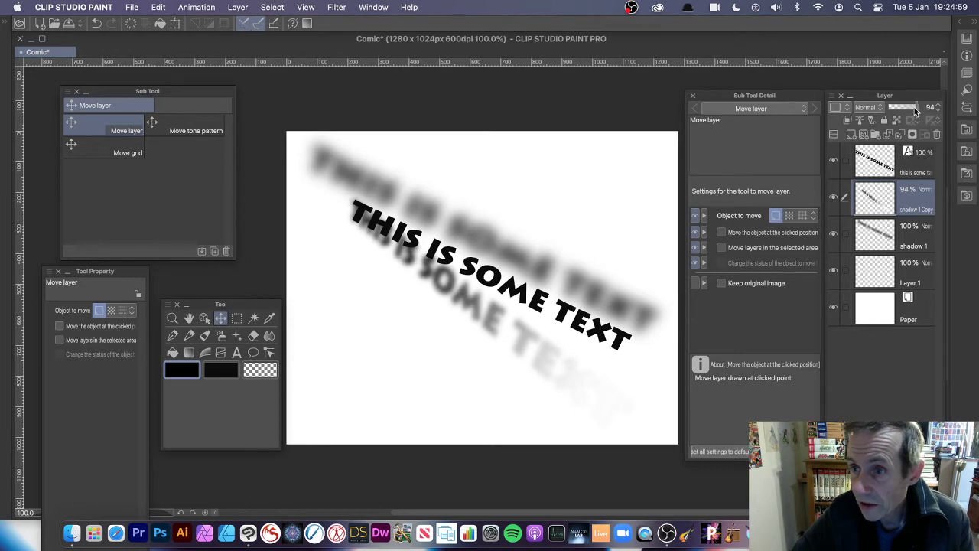
drag(915, 111, 900, 111)
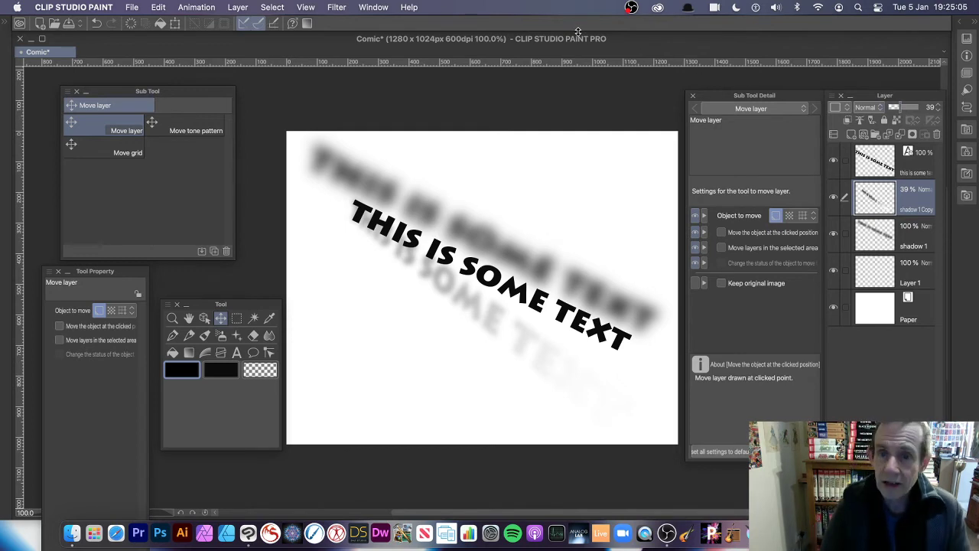
Create a new layer folder and put the original text layer and both shadow layers inside it
click(891, 164)
shift+click(890, 238)
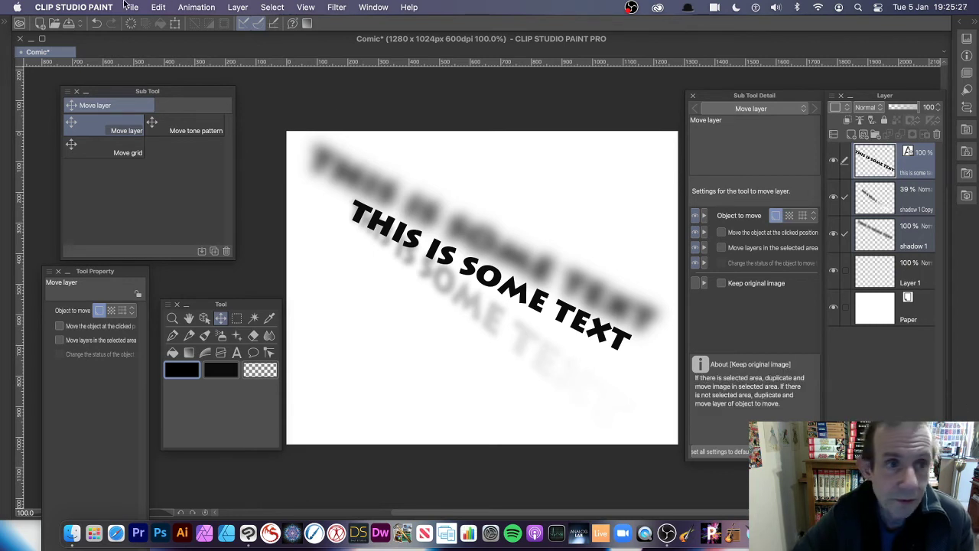
click(237, 7)
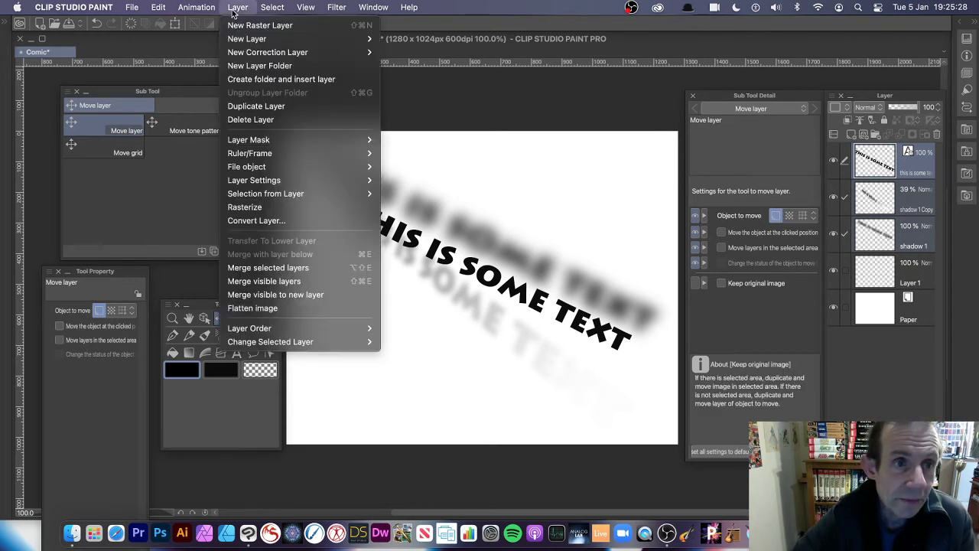
click(253, 68)
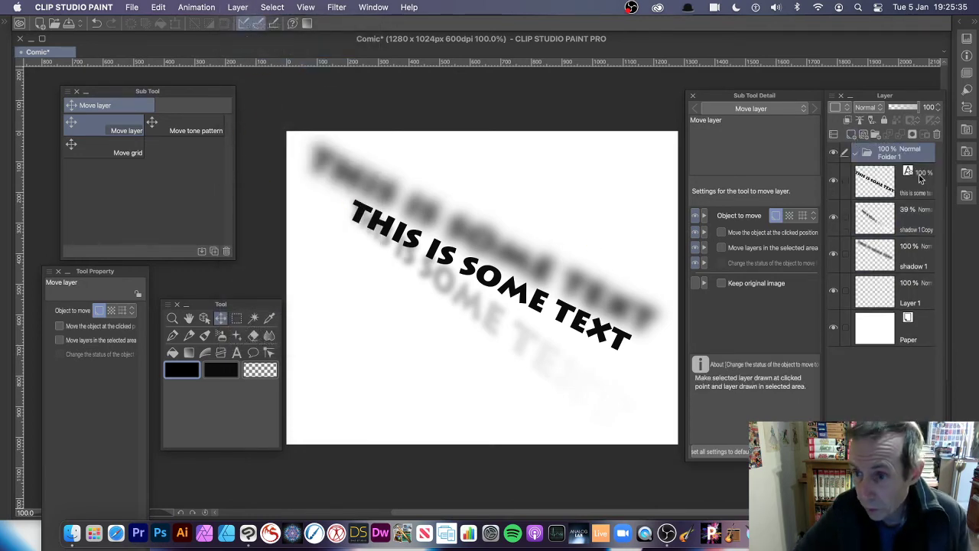
click(881, 191)
super+click(876, 220)
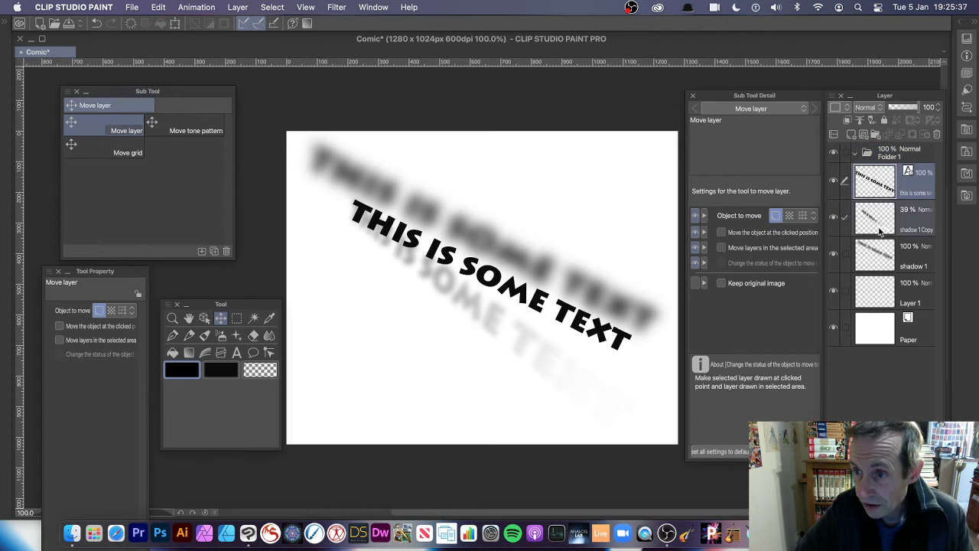
super+click(881, 254)
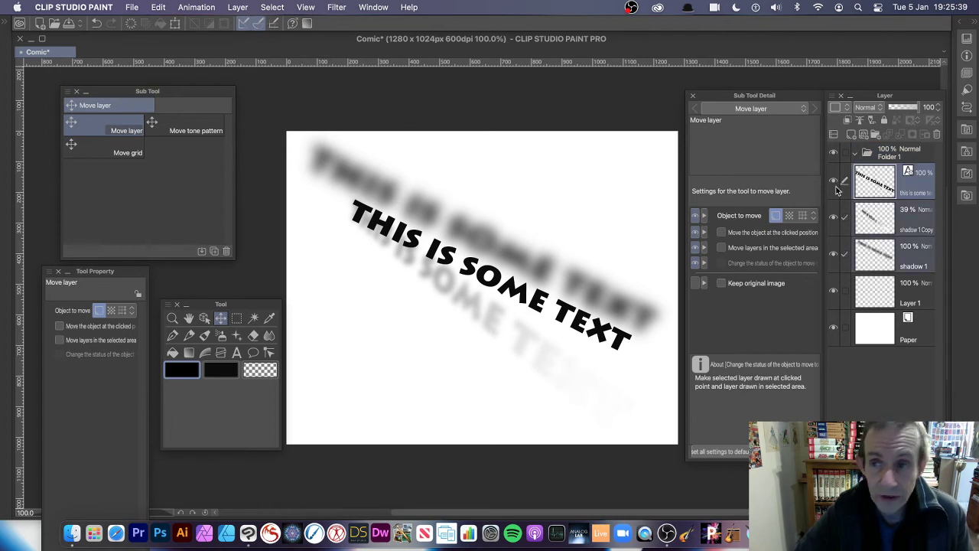
drag(883, 177, 890, 157)
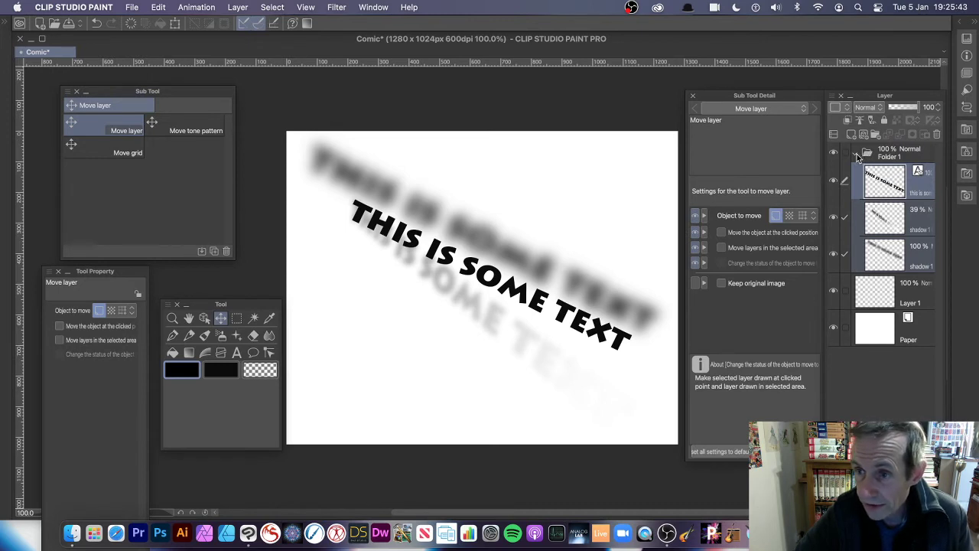
Collapse Folder 1 and move the text and its shadows together slightly down the canvas
click(857, 154)
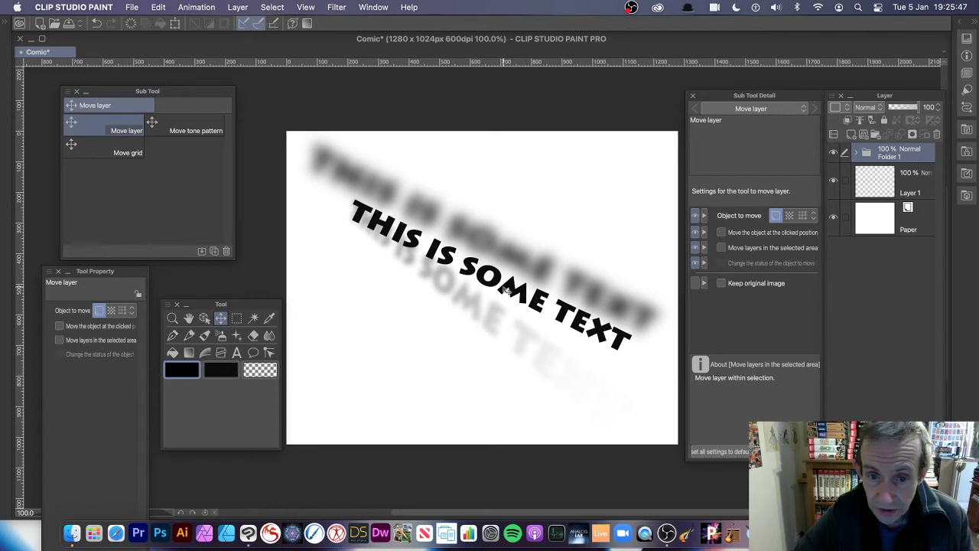
drag(508, 290, 501, 321)
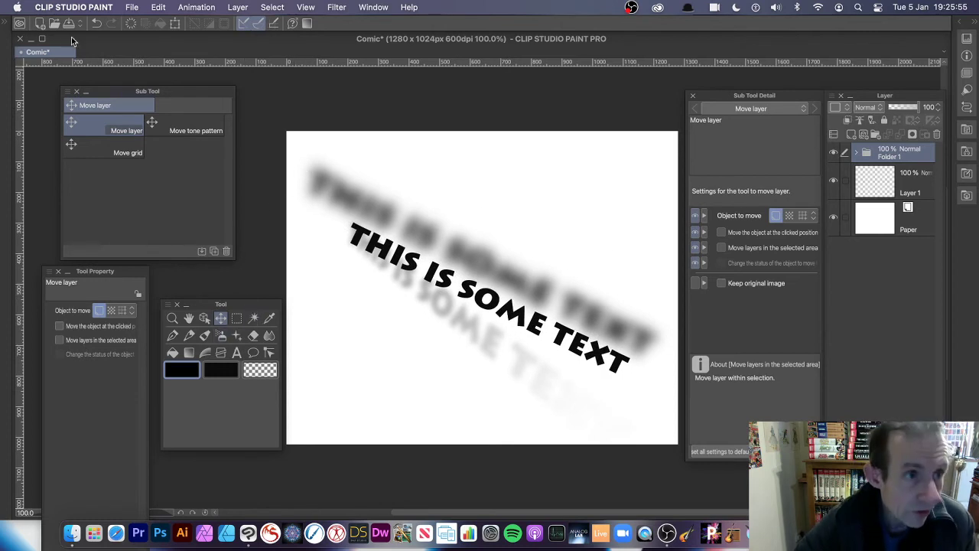
Try rotating the text and shadows of Folder 1 together to 70.2 degrees, and discard the rotation
click(150, 7)
mouse_move(181, 296)
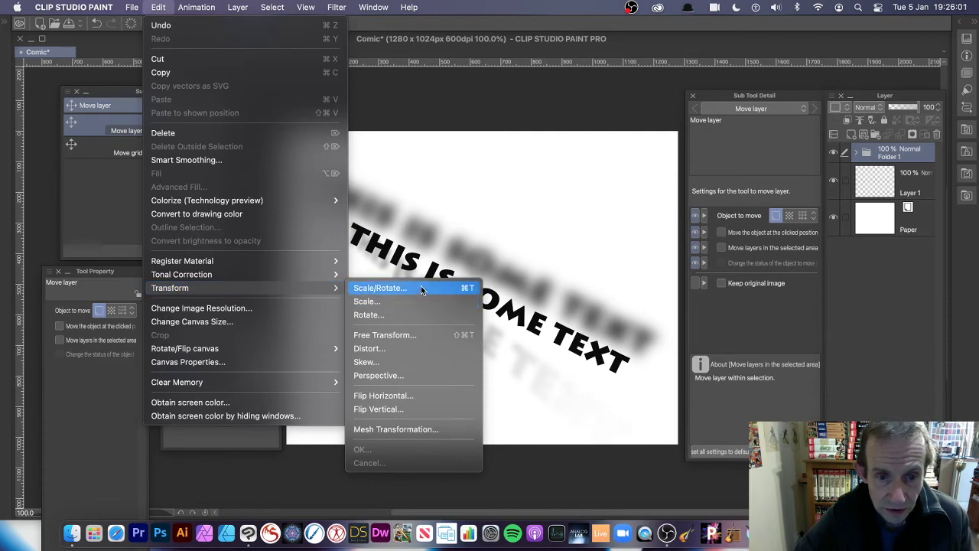
click(409, 315)
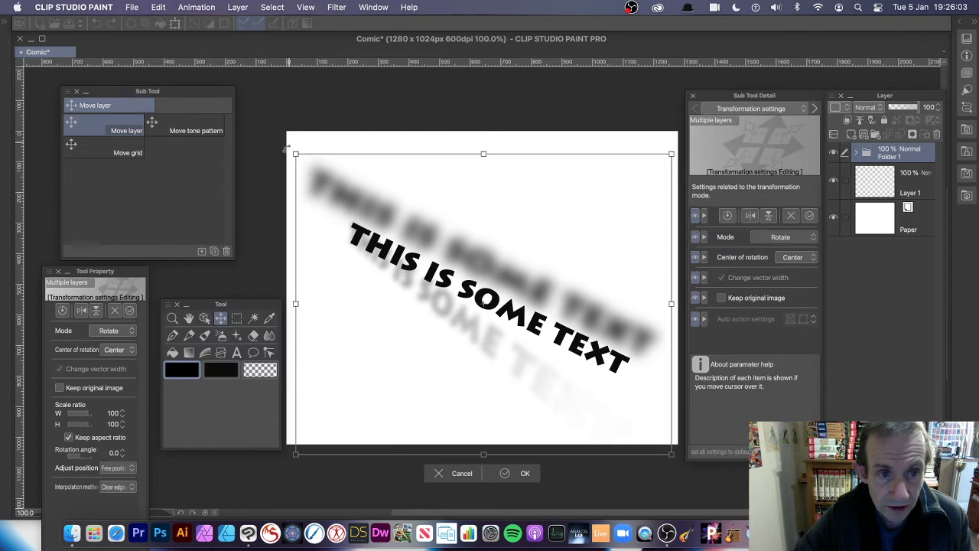
drag(428, 115, 510, 106)
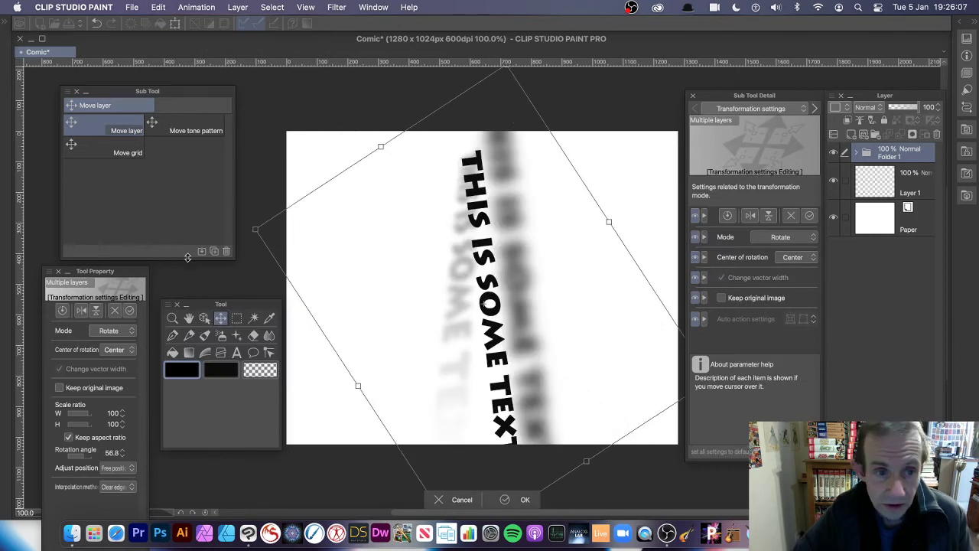
drag(258, 229, 390, 247)
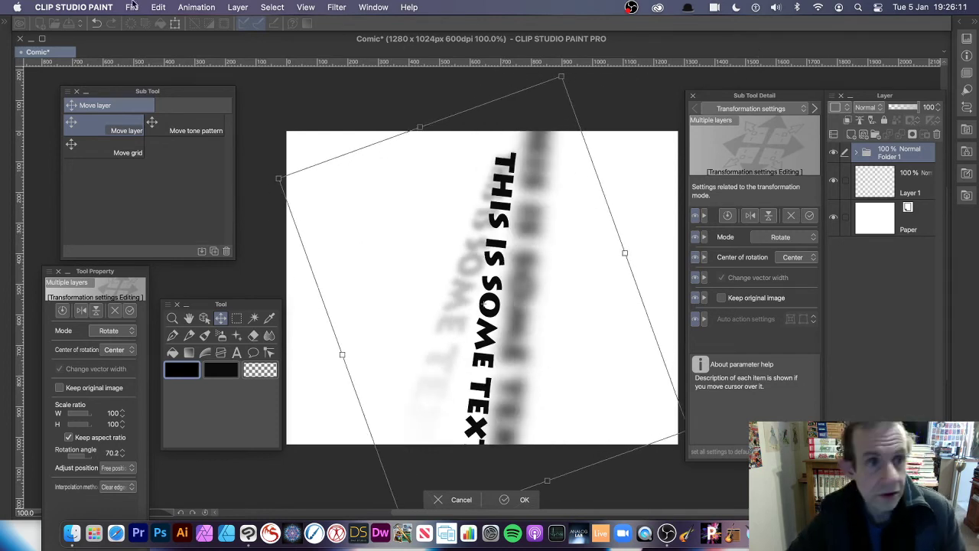
key(Escape)
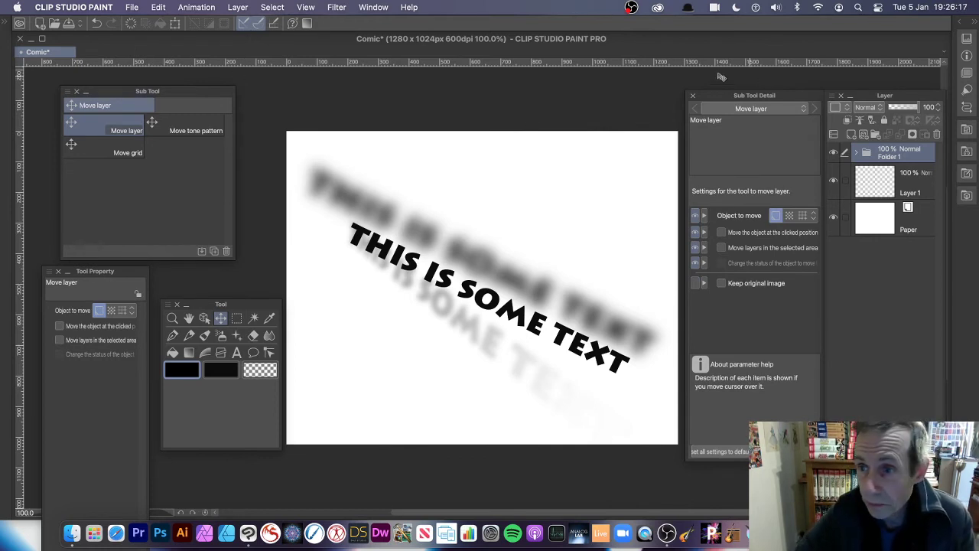
Expand Folder 1 to show the text and shadow layers inside it
click(334, 7)
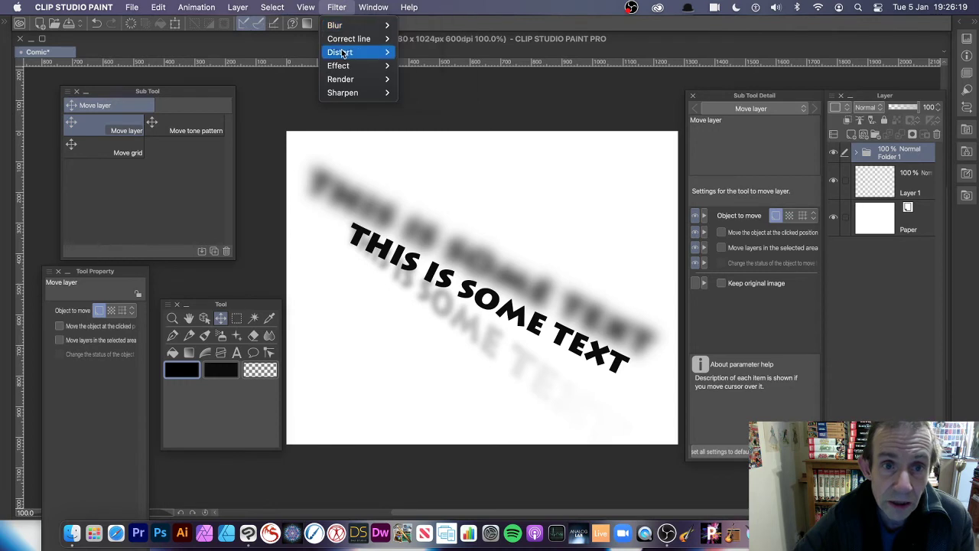
key(Escape)
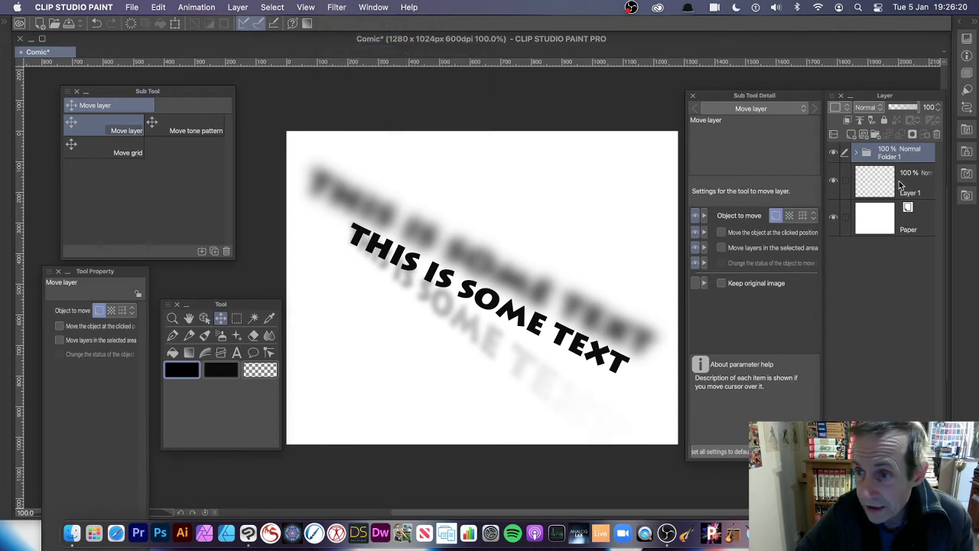
click(858, 155)
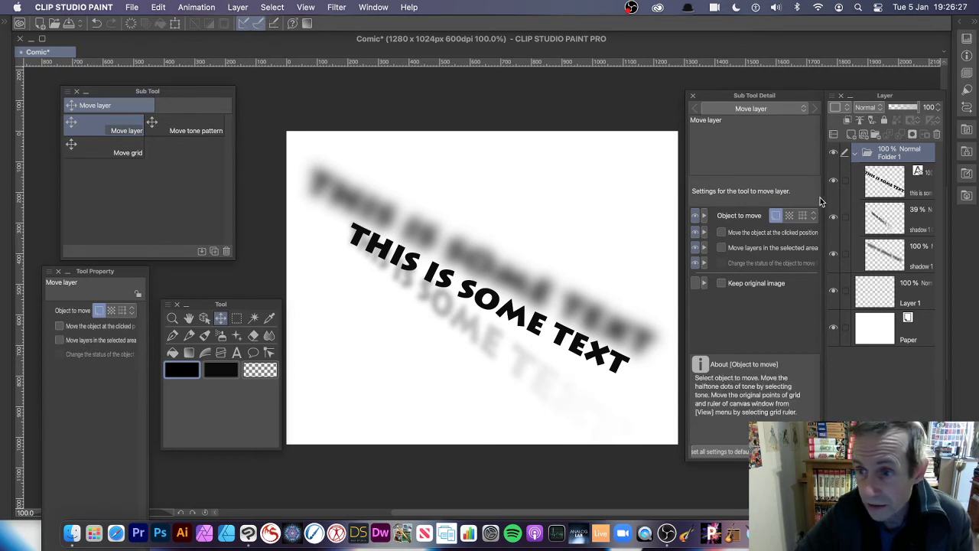
Rasterize the original text layer inside Folder 1
click(238, 7)
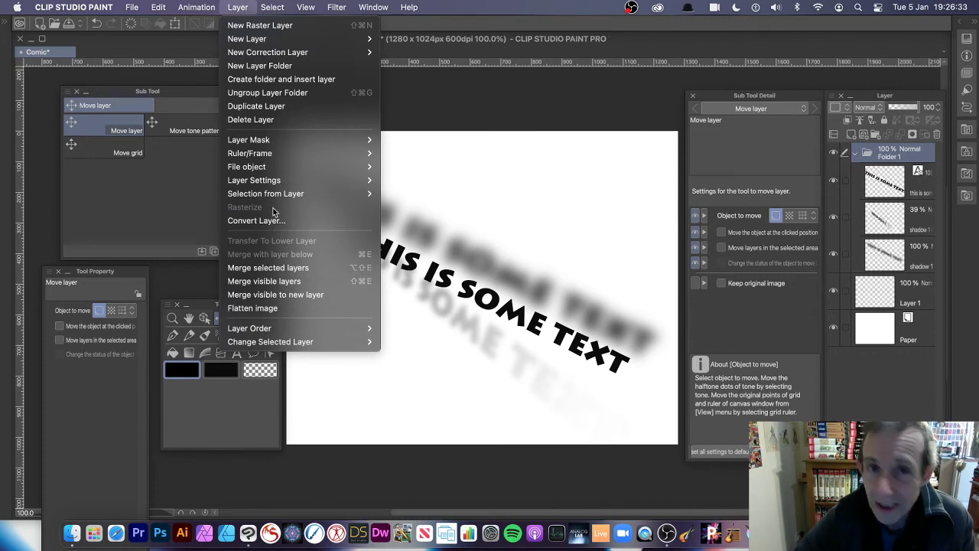
key(Escape)
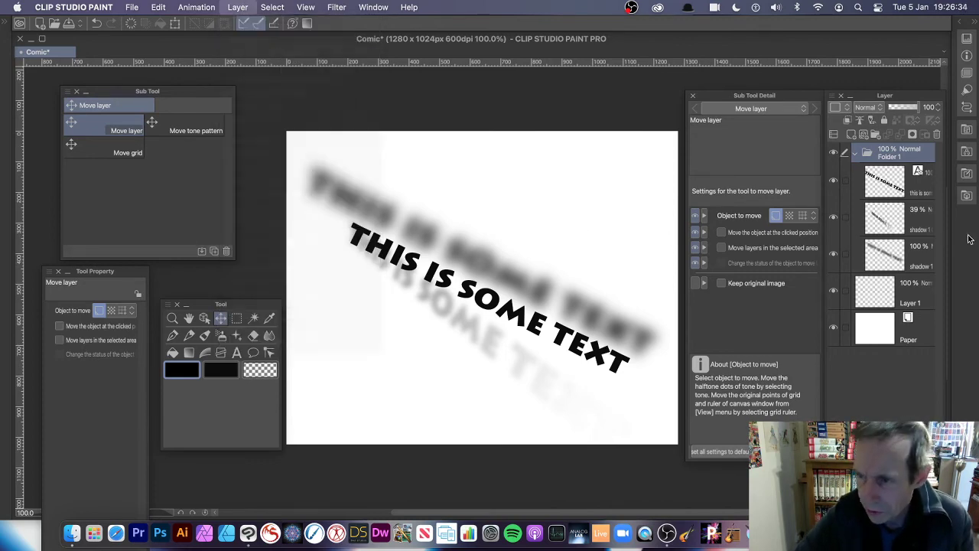
click(896, 189)
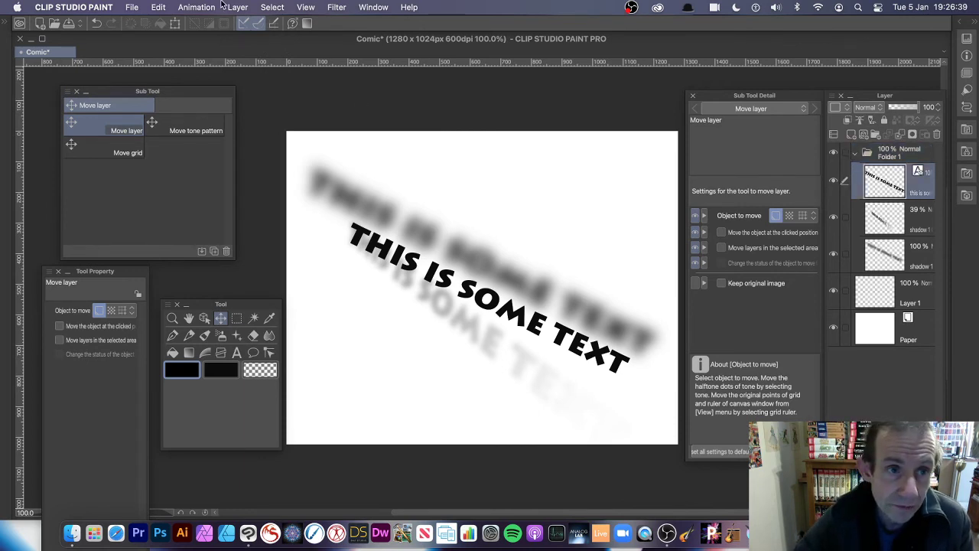
click(243, 8)
click(272, 207)
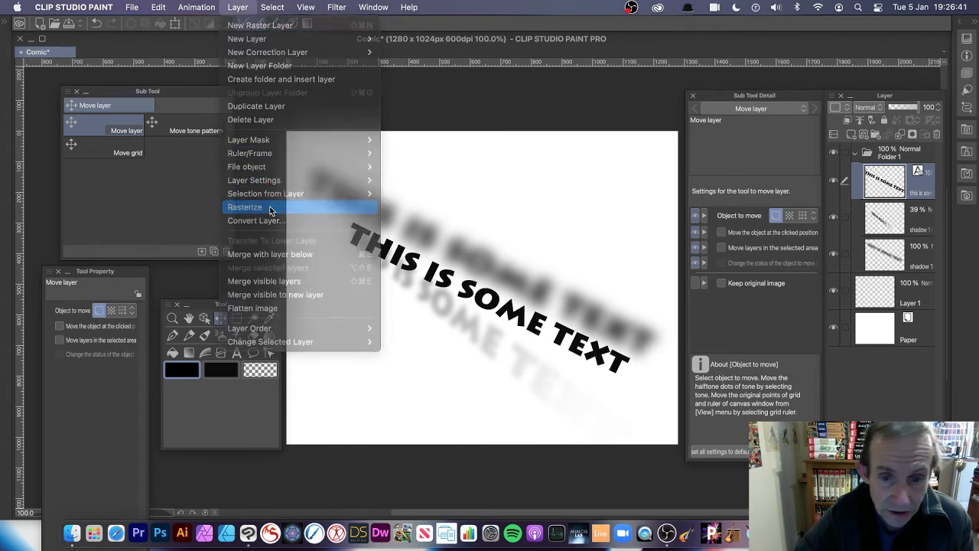
Select Folder 1 and check whether the blur filters can be applied to the whole folder
click(890, 157)
click(337, 8)
mouse_move(340, 26)
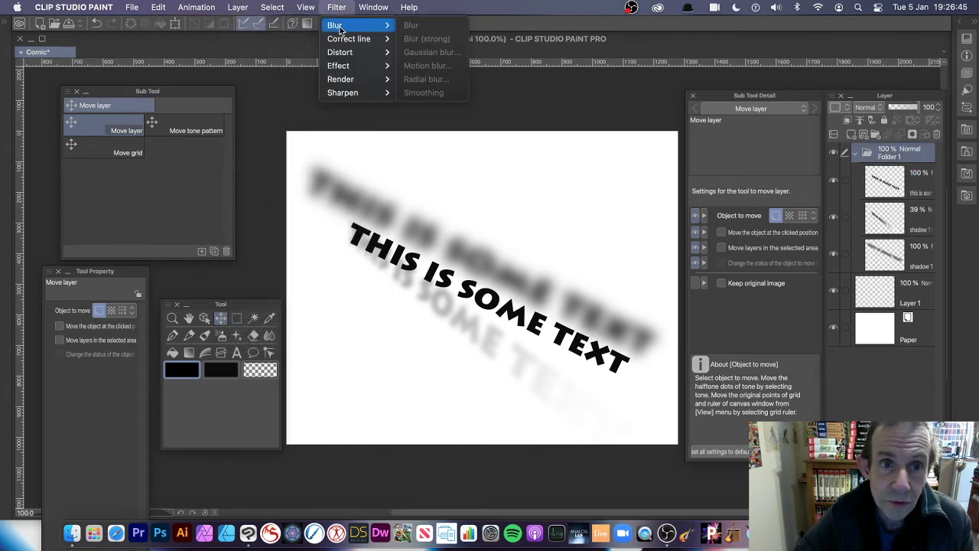
click(436, 245)
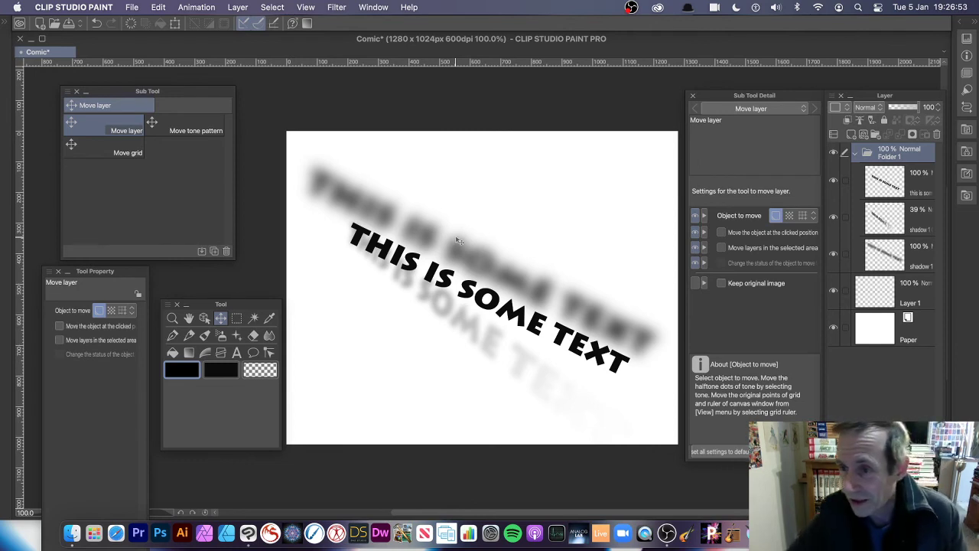
Apply a Ripple distortion with rotation 16.60 and 7.64 waves to the rasterized text layer
click(903, 191)
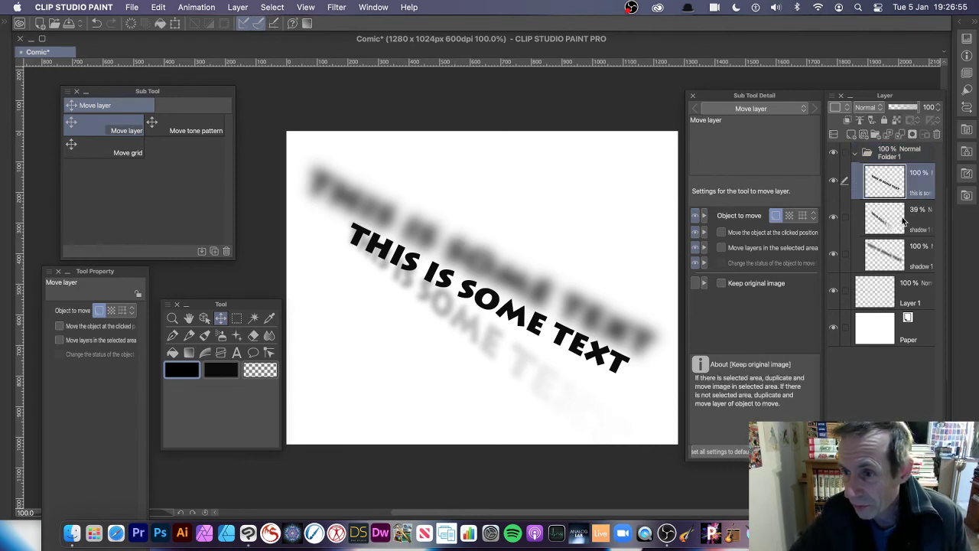
click(901, 220)
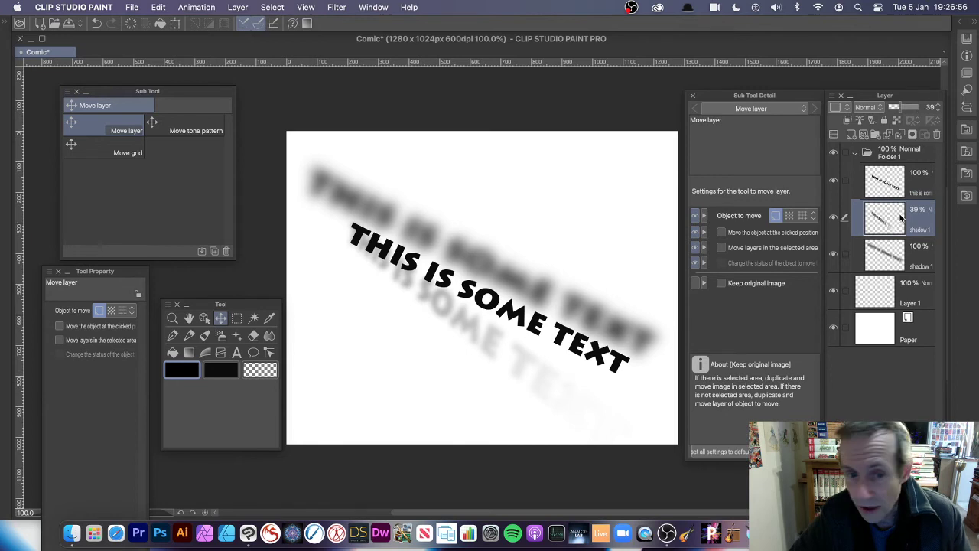
click(880, 181)
click(337, 7)
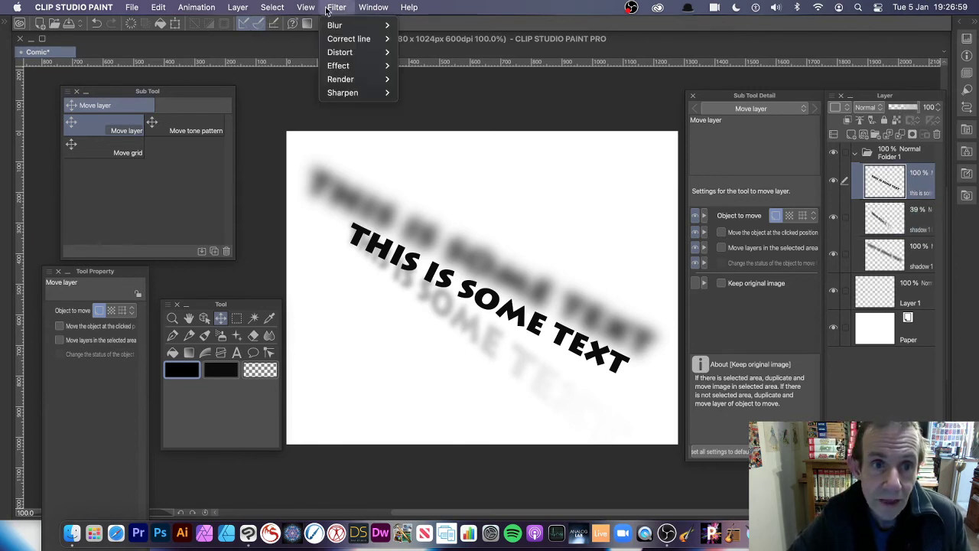
mouse_move(363, 55)
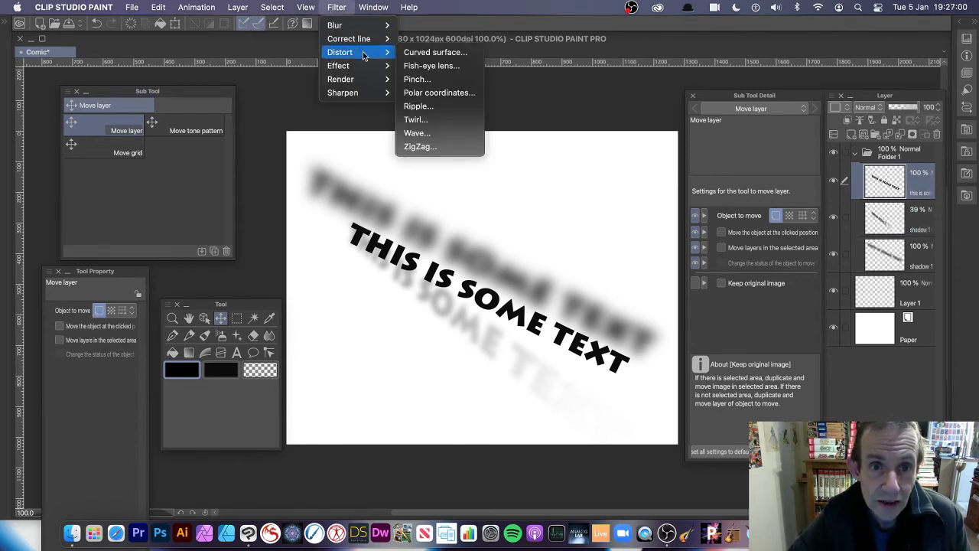
click(450, 109)
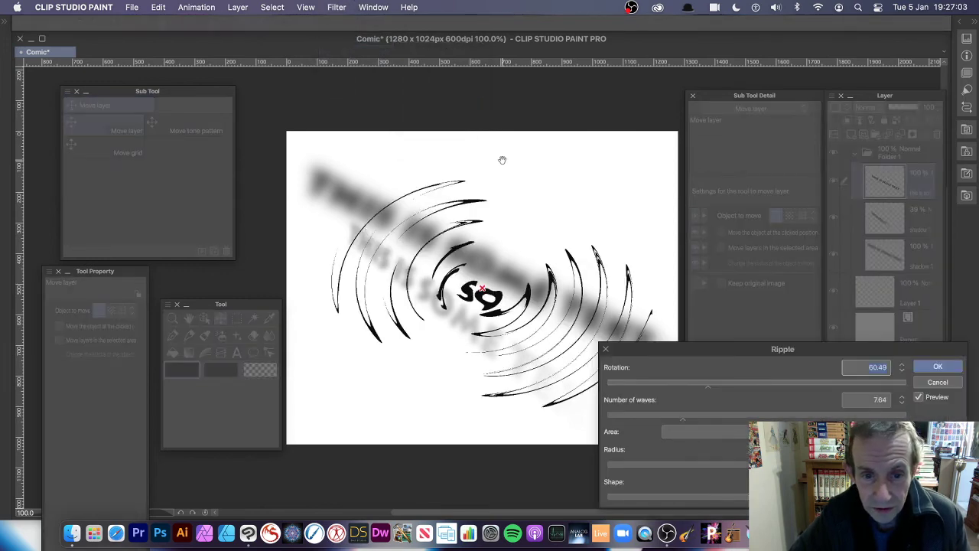
drag(683, 384, 635, 389)
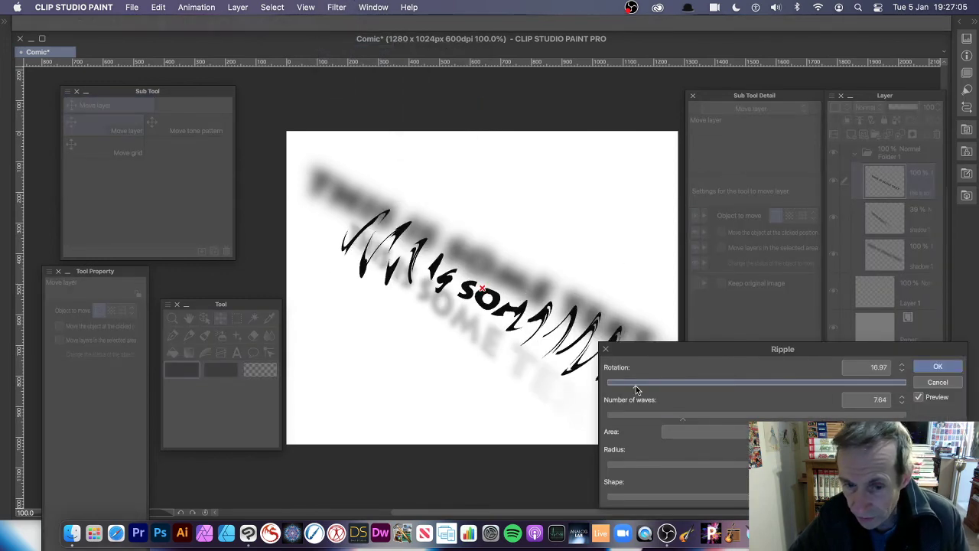
click(938, 366)
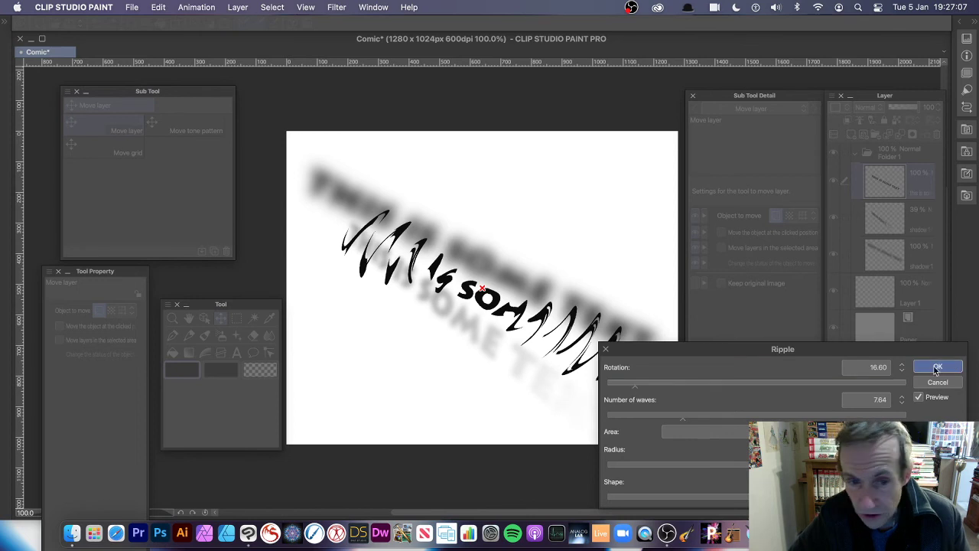
Apply the Ripple distortion with rotation 16.60 and 7.64 waves to the 39% opacity shadow layer, and select Folder 1
click(896, 219)
click(337, 7)
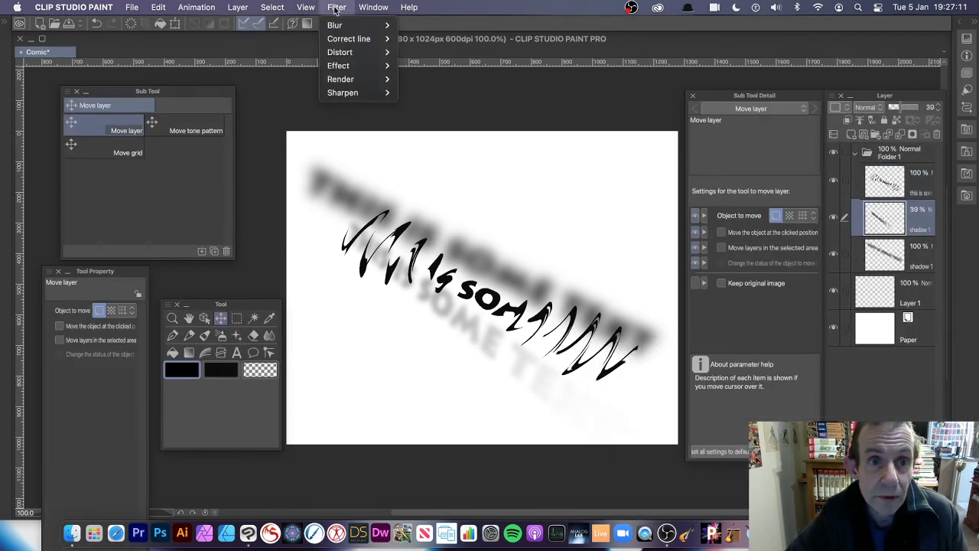
mouse_move(344, 52)
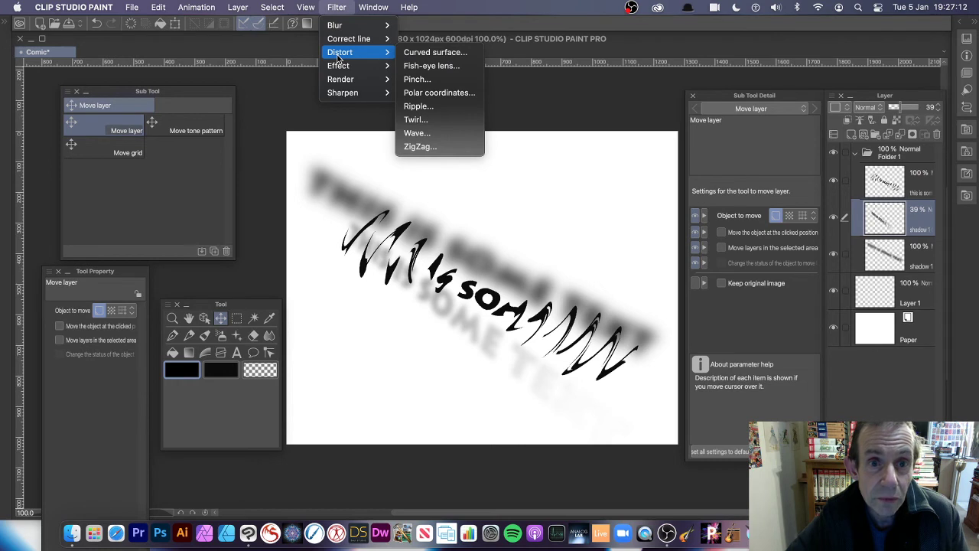
click(427, 107)
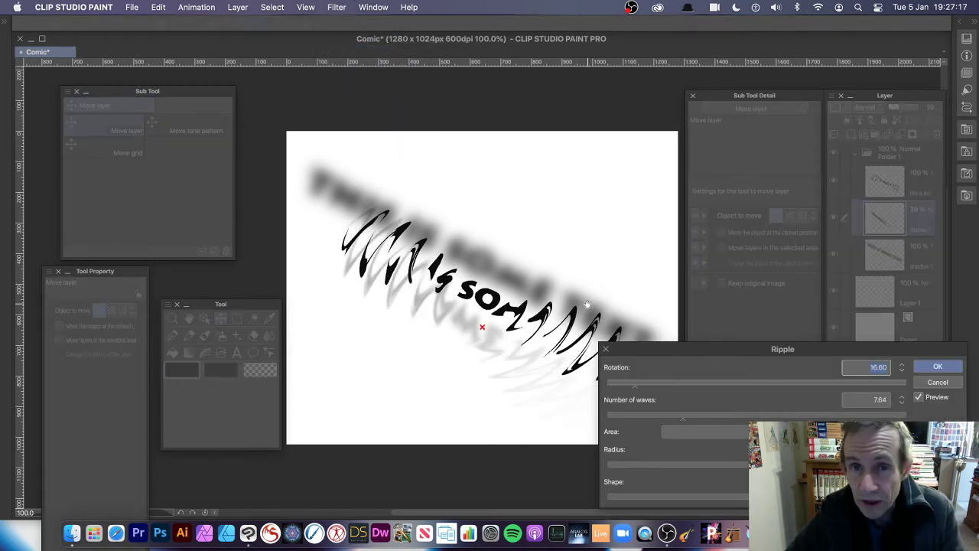
click(935, 370)
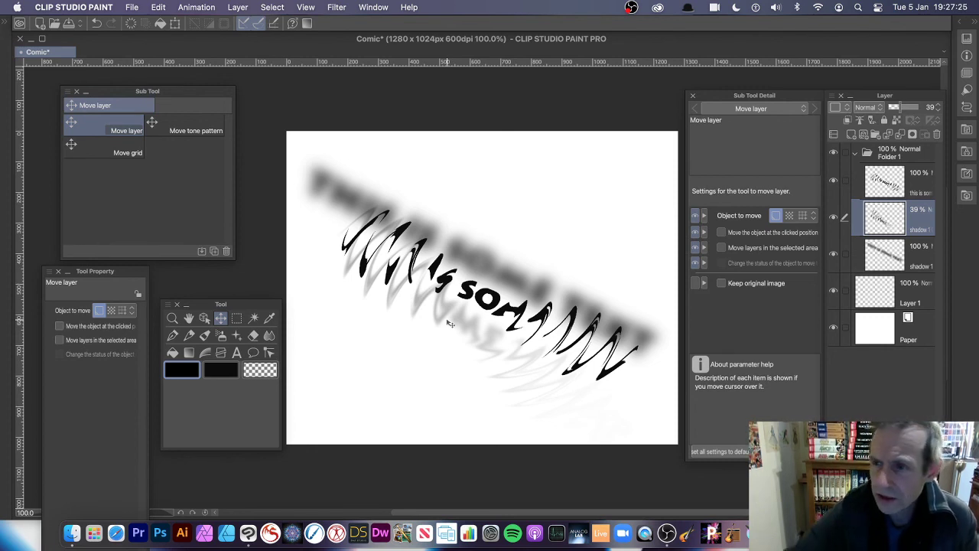
click(910, 158)
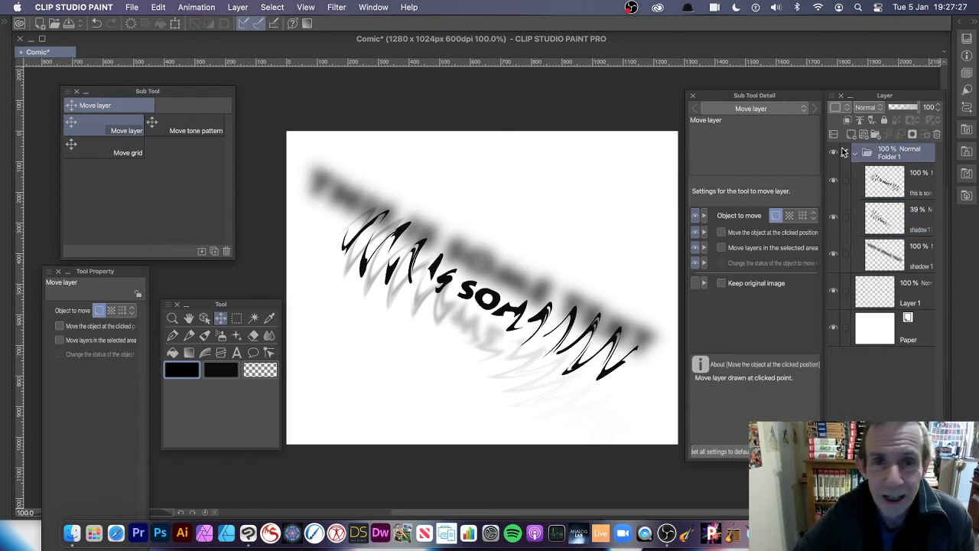